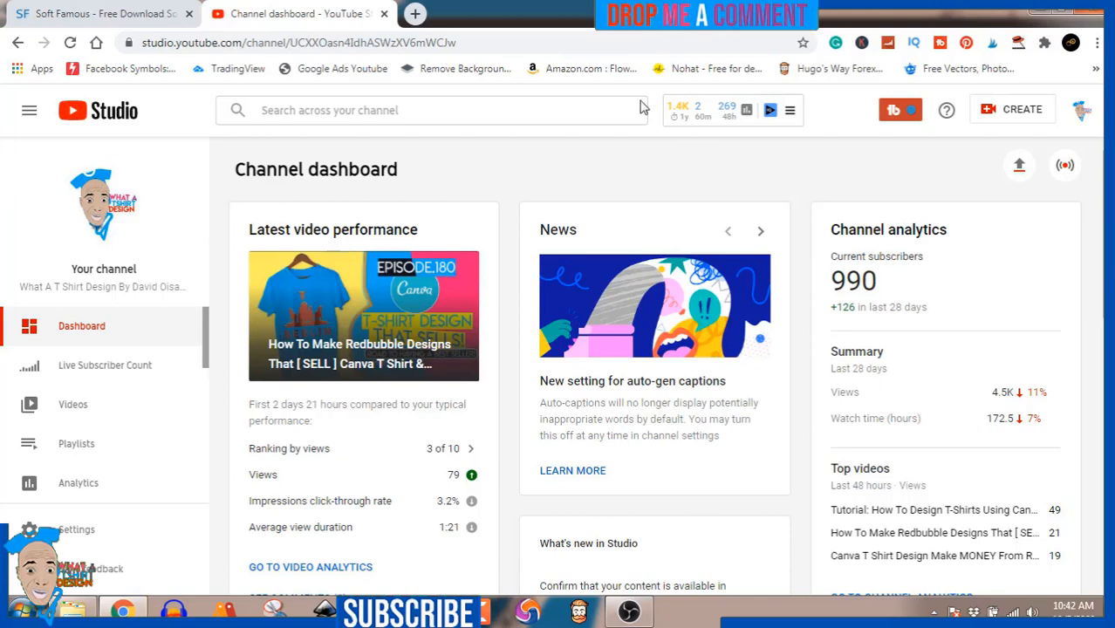
# Close the Soft Famous browser tab and open your own YouTube channel page.
pyautogui.click(19, 43)
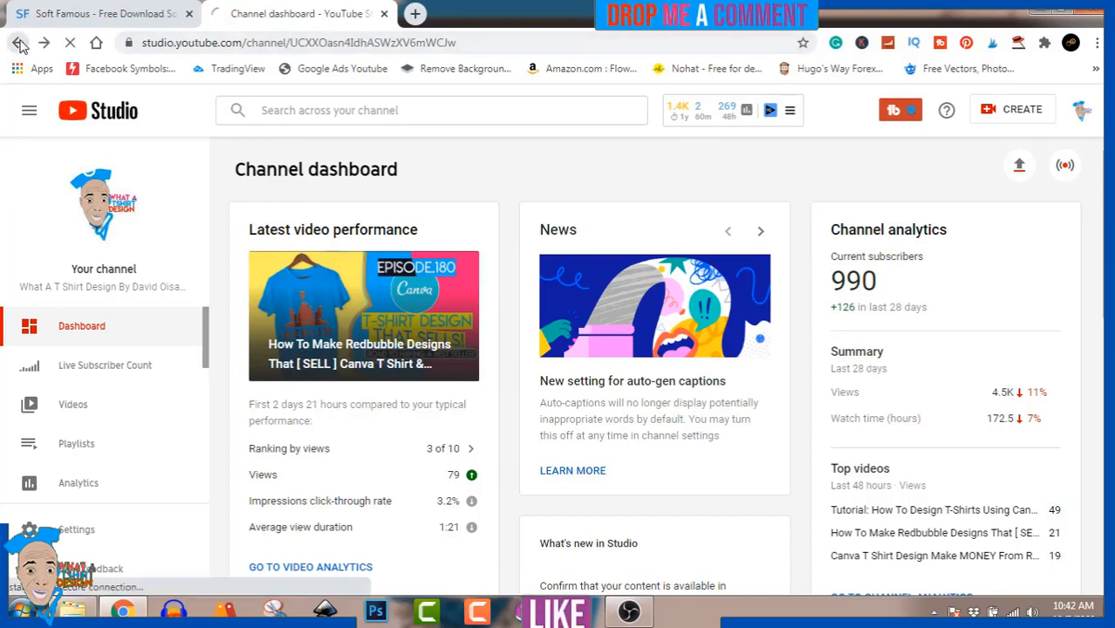
pyautogui.click(189, 15)
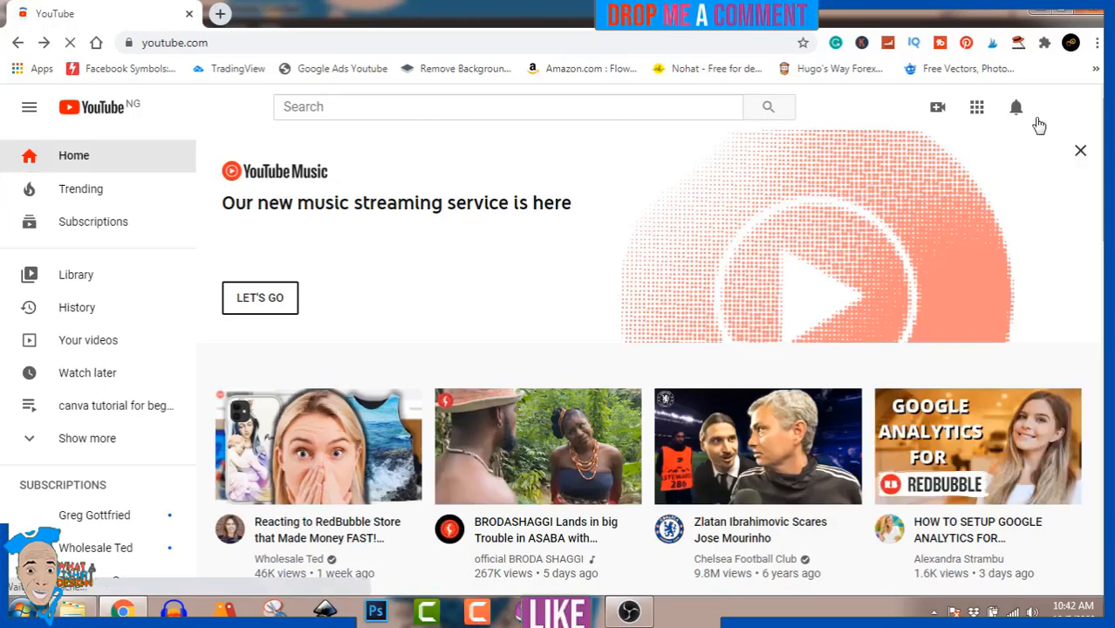
pyautogui.click(1074, 115)
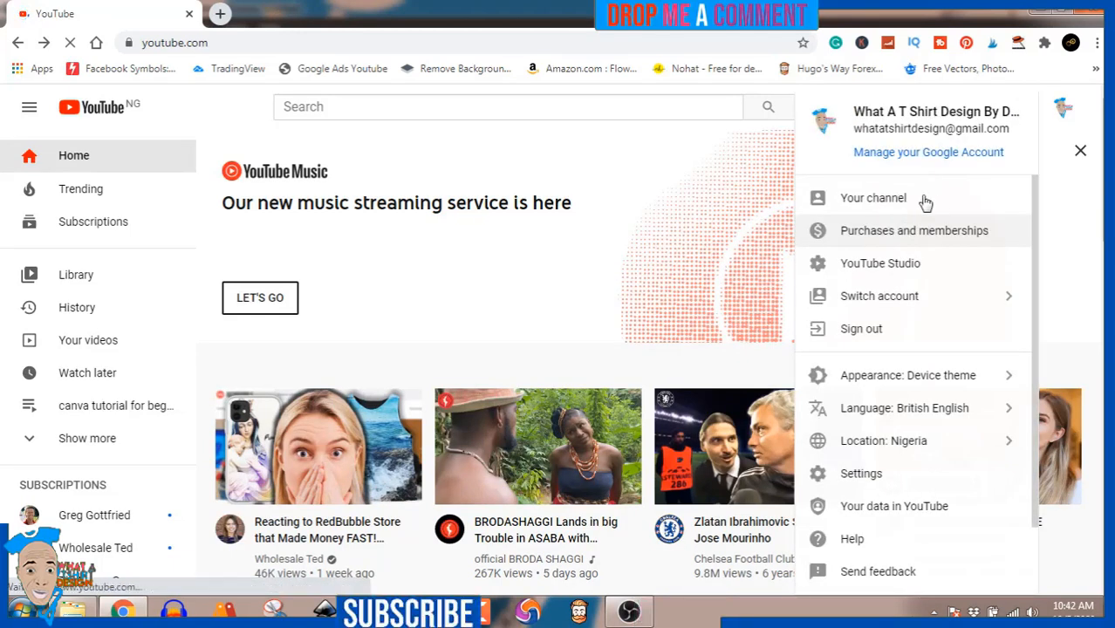
pyautogui.click(873, 198)
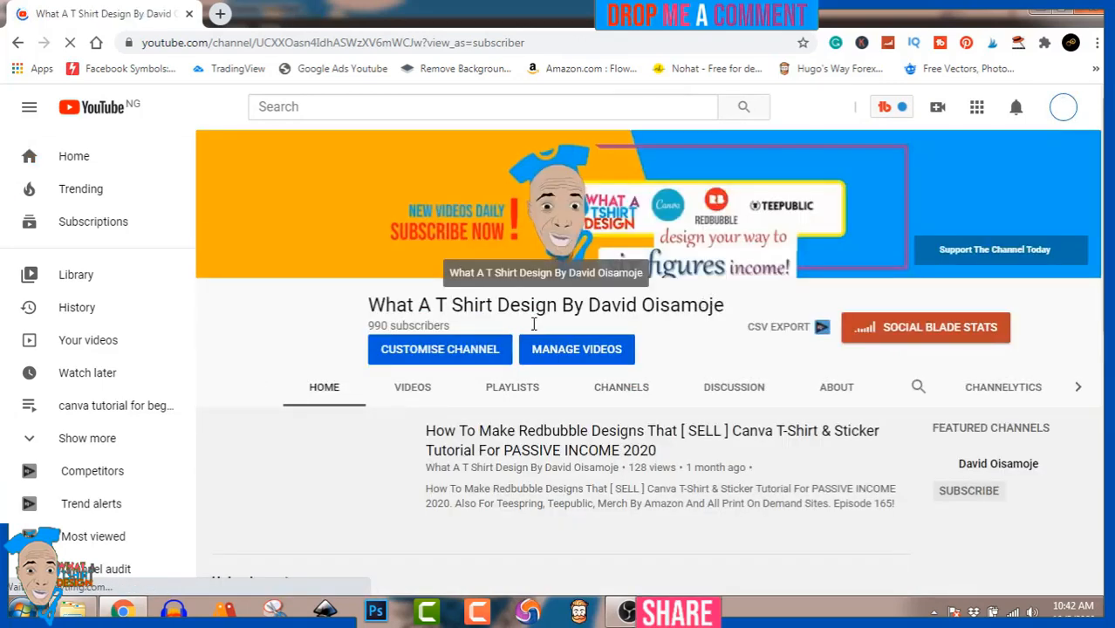
# Look through the channel's uploaded videos and open the YouTube notification settings.
pyautogui.click(415, 389)
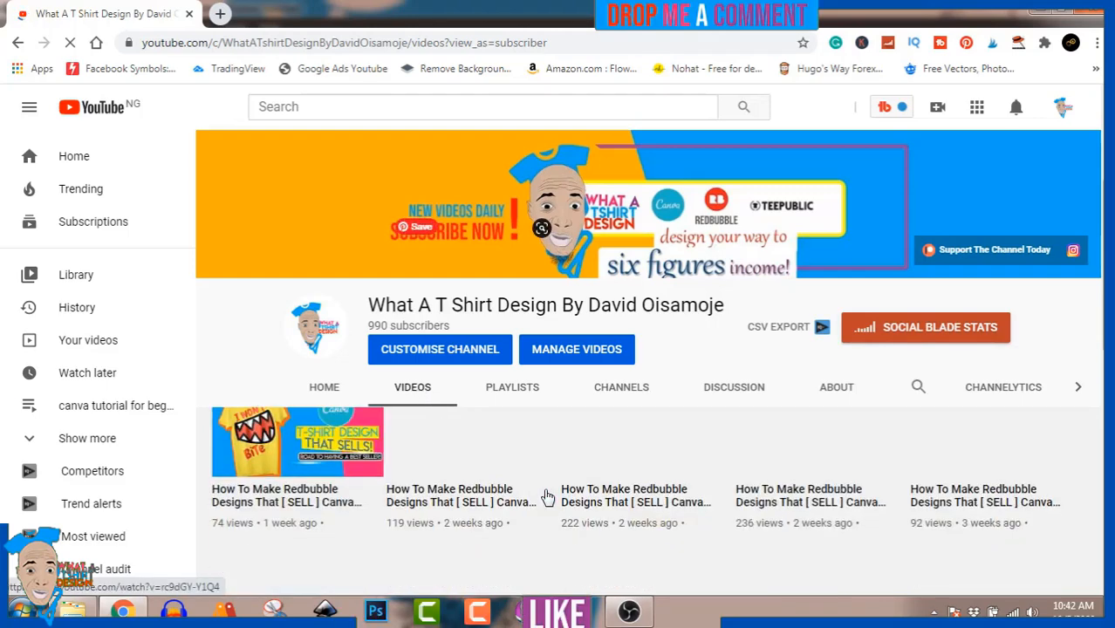
pyautogui.scroll(-3, 540, 485)
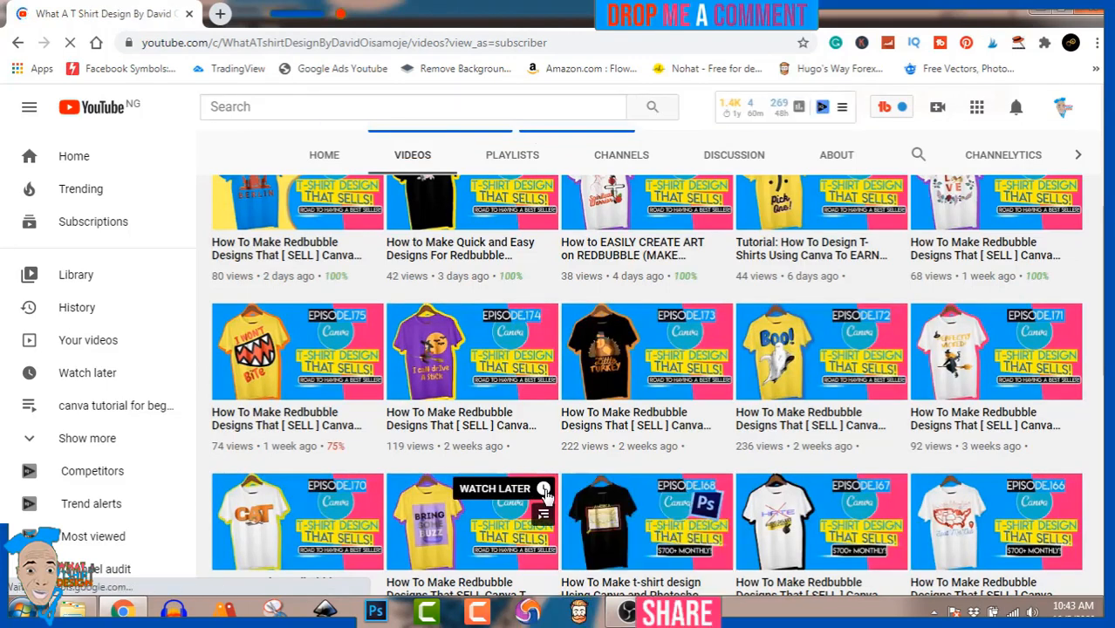
pyautogui.scroll(-7, 543, 494)
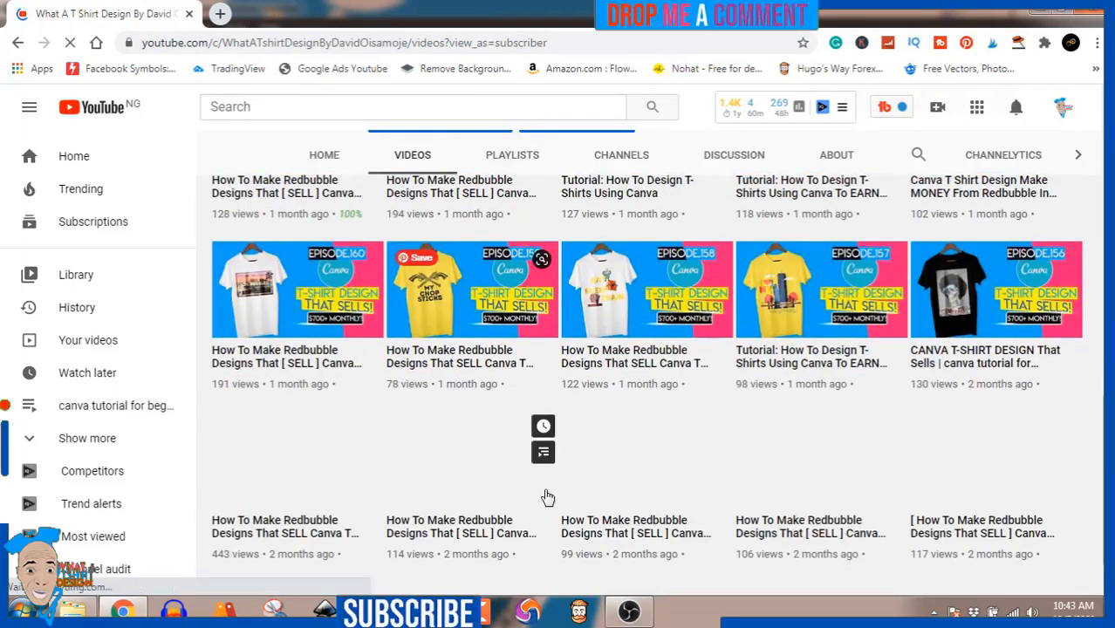
pyautogui.scroll(6, 548, 498)
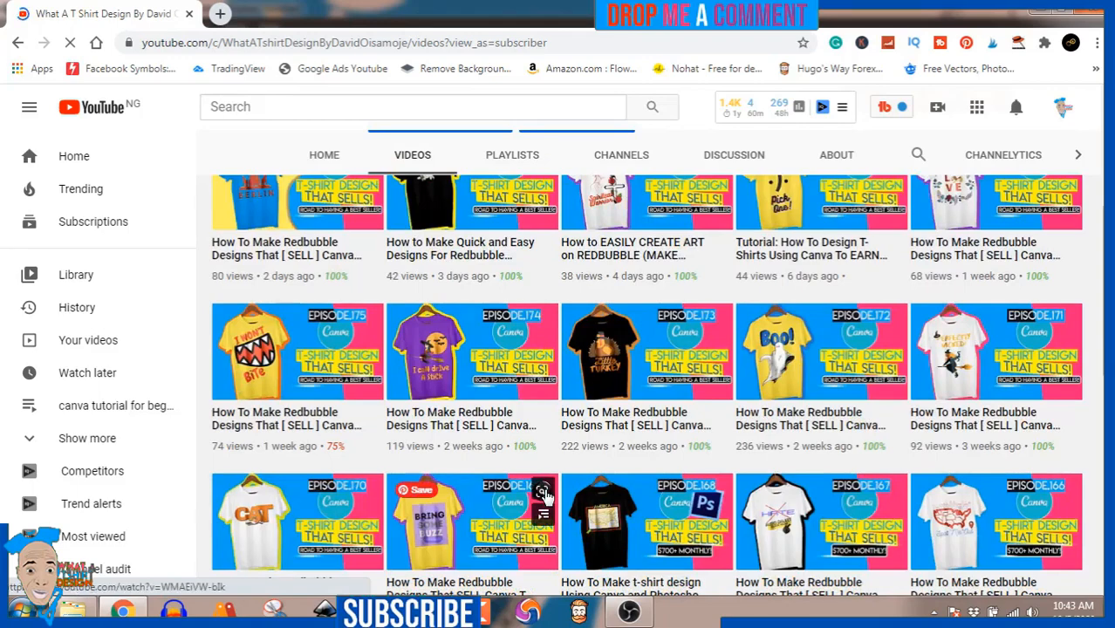
pyautogui.scroll(4, 545, 495)
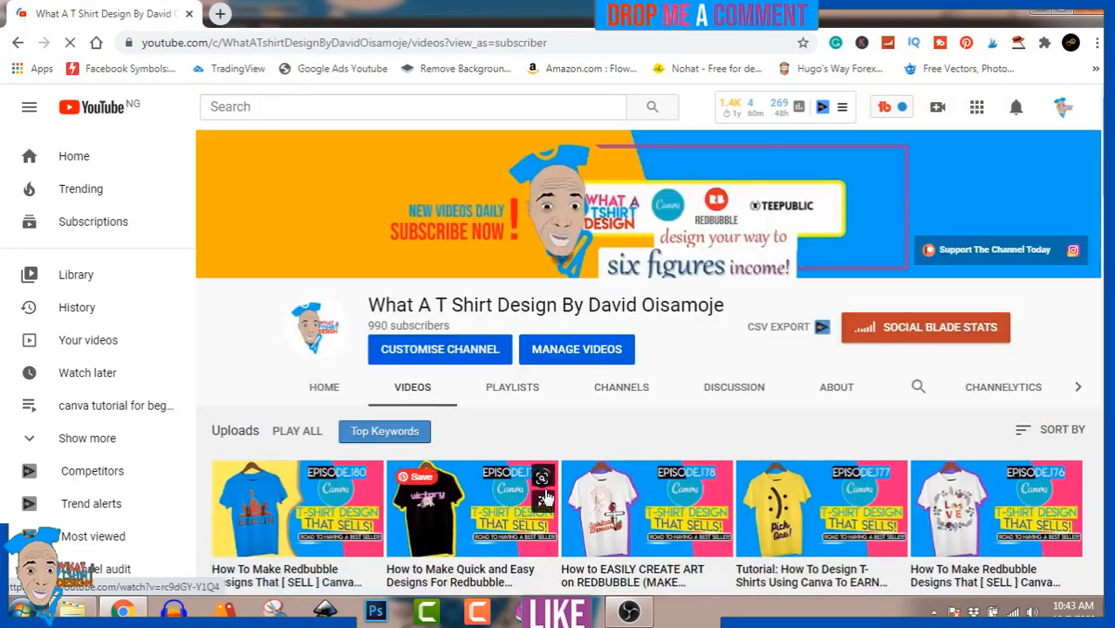
pyautogui.click(1016, 109)
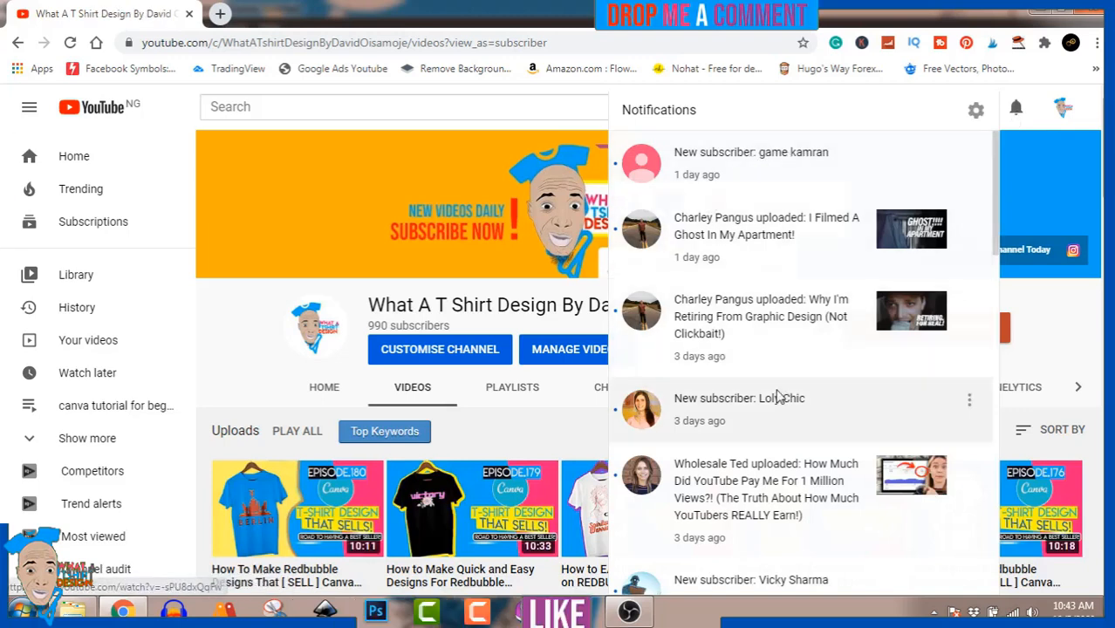
pyautogui.click(977, 112)
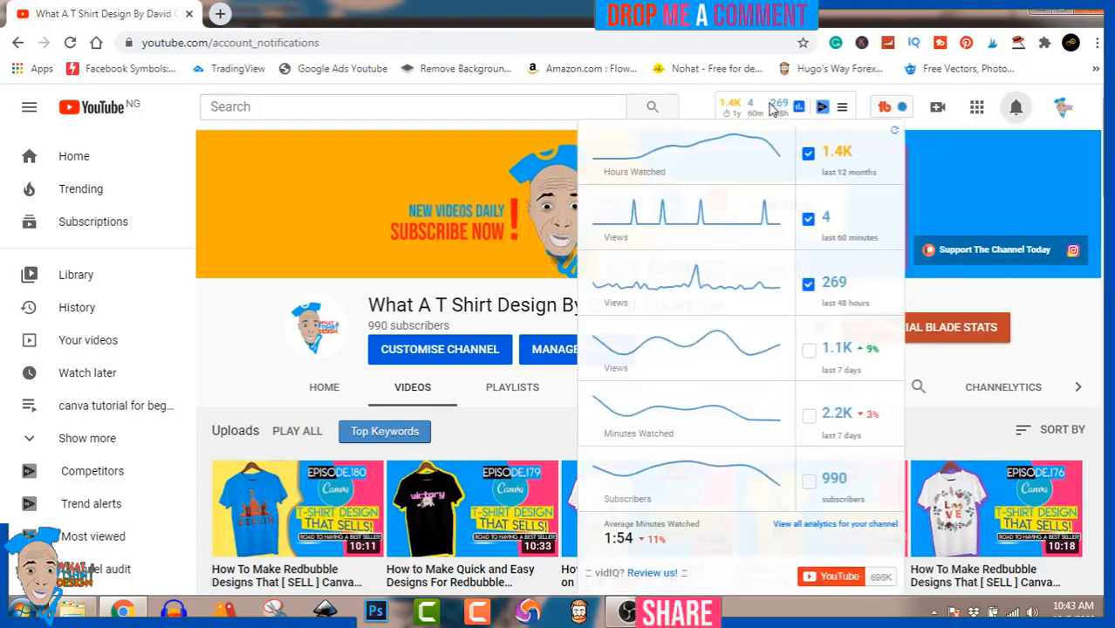
# Open Canva in a new browser tab and create a custom-size design of 4500 × 5400 px.
pyautogui.click(220, 14)
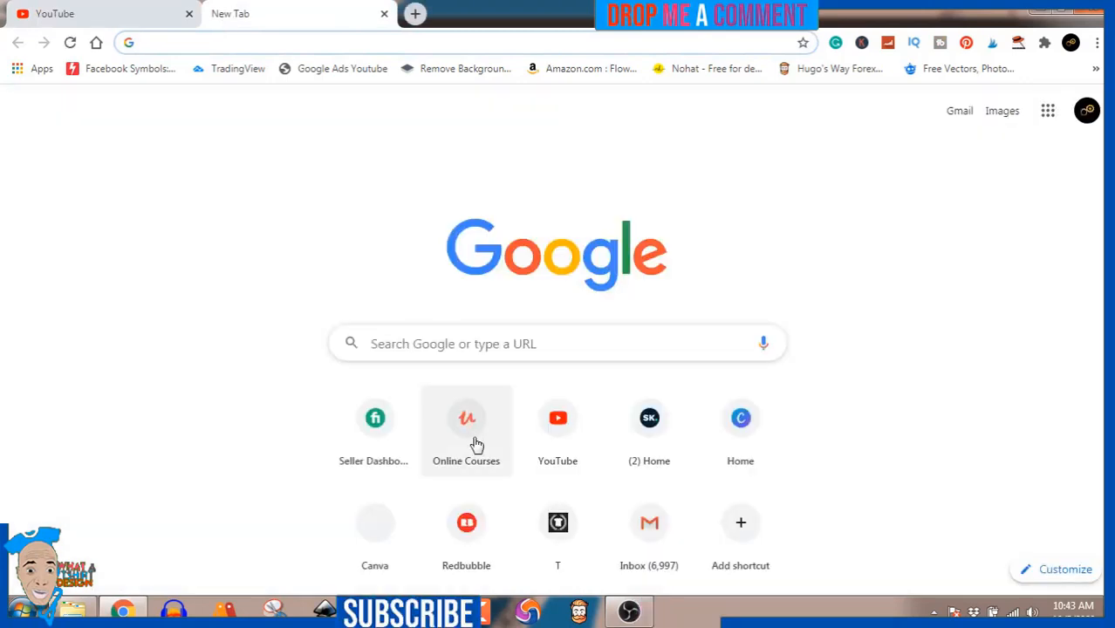
pyautogui.click(739, 423)
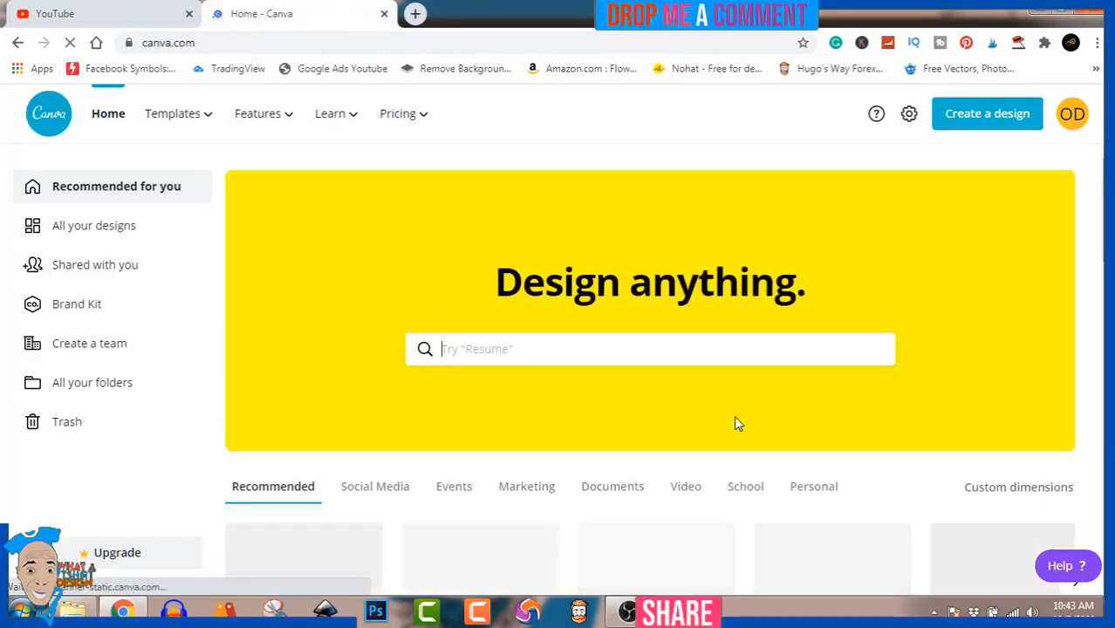
pyautogui.click(994, 124)
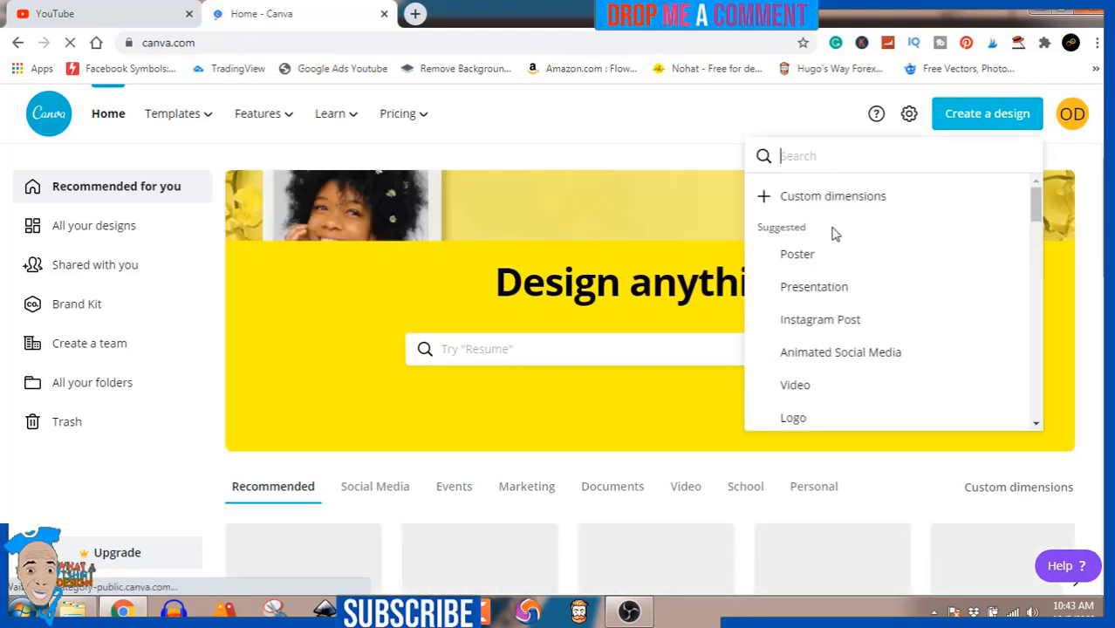
pyautogui.click(826, 197)
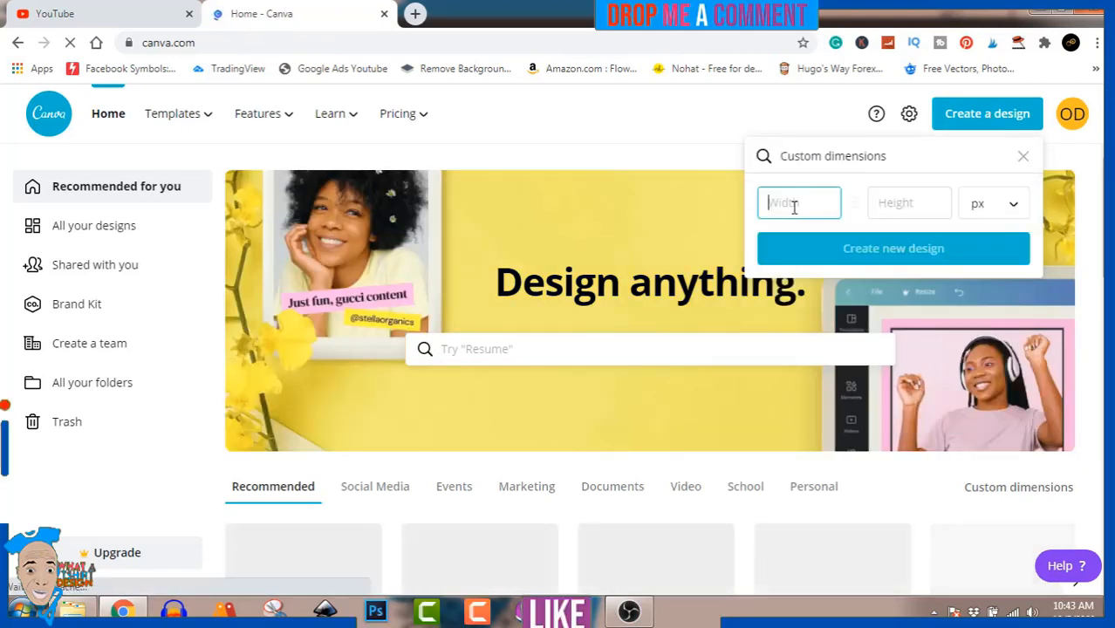
pyautogui.write('4500')
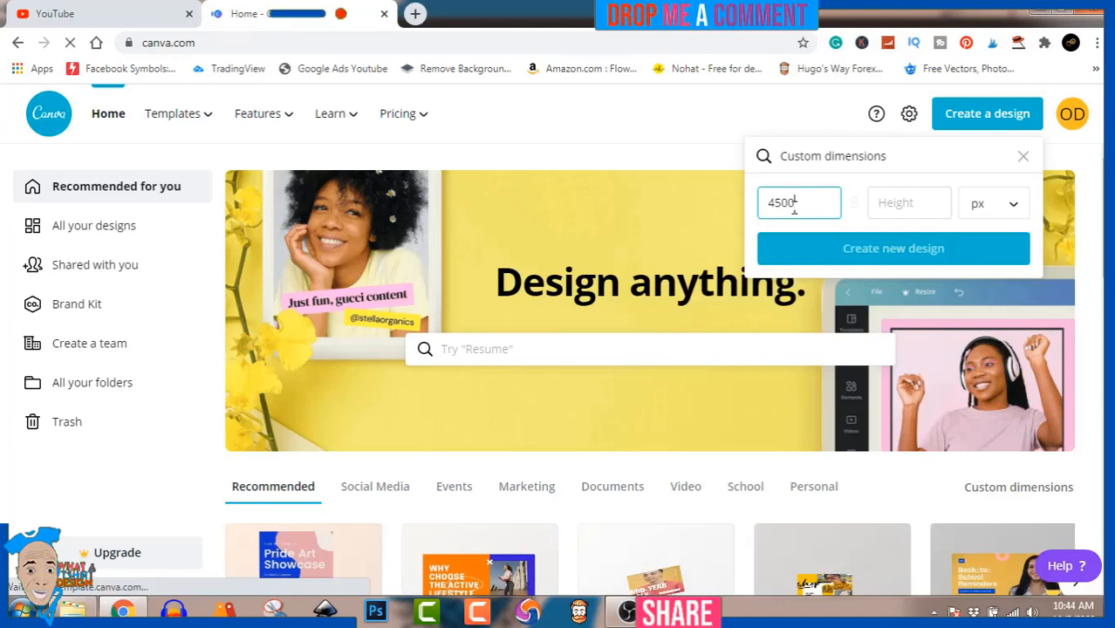
pyautogui.press('Tab')
pyautogui.write('5400')
pyautogui.click(898, 252)
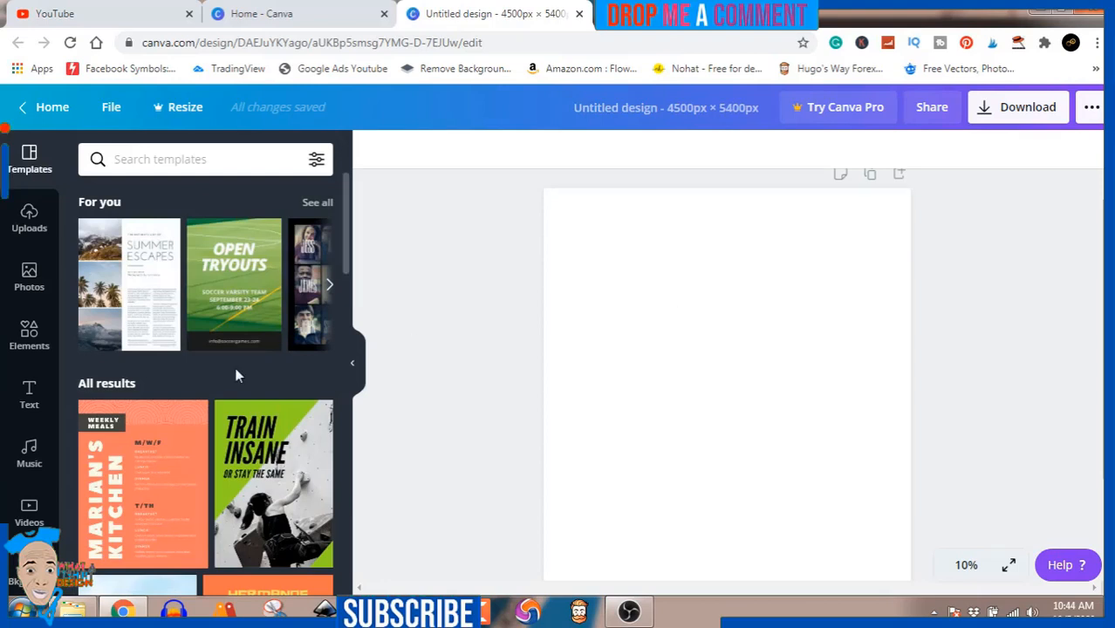
# Add the square outline with sharp corners from the Shapes elements to the blank page.
pyautogui.click(27, 347)
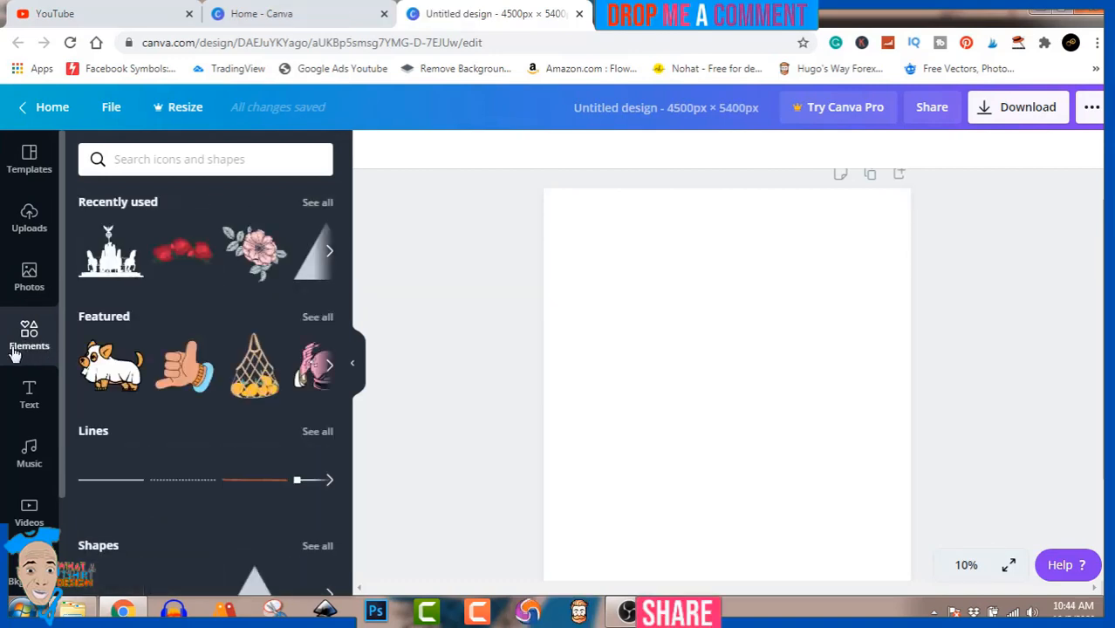
pyautogui.click(316, 547)
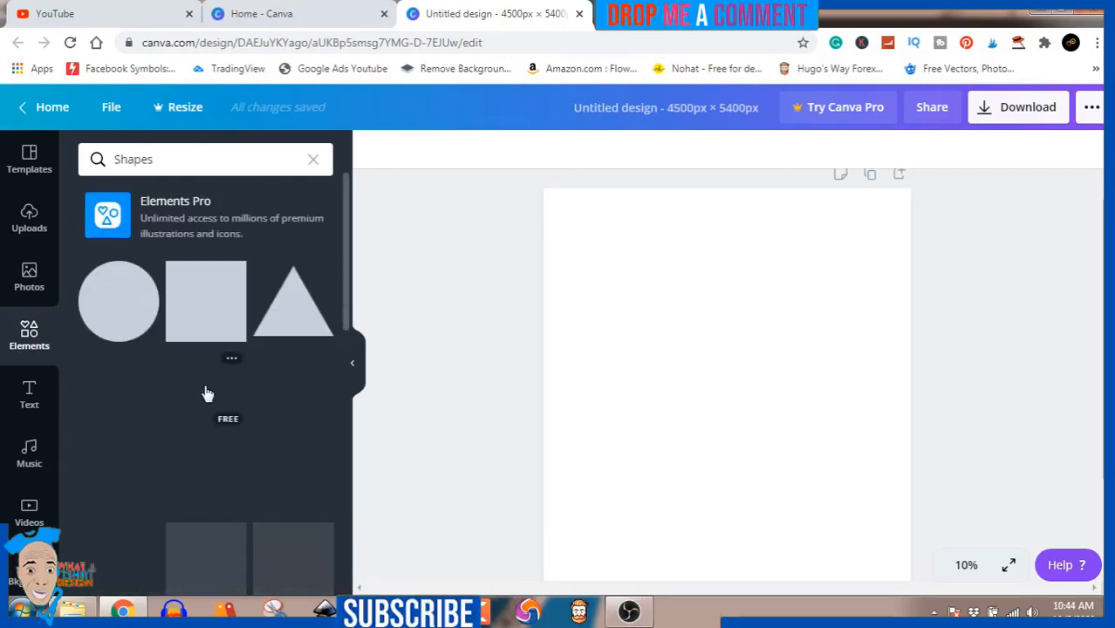
pyautogui.scroll(-5, 207, 394)
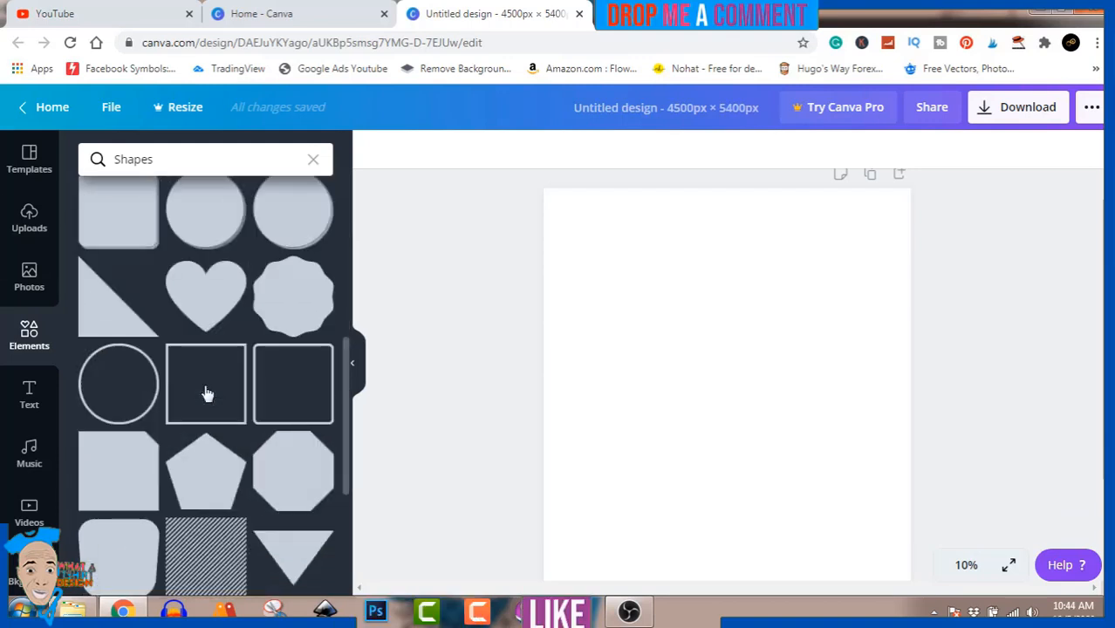
pyautogui.scroll(-2, 206, 394)
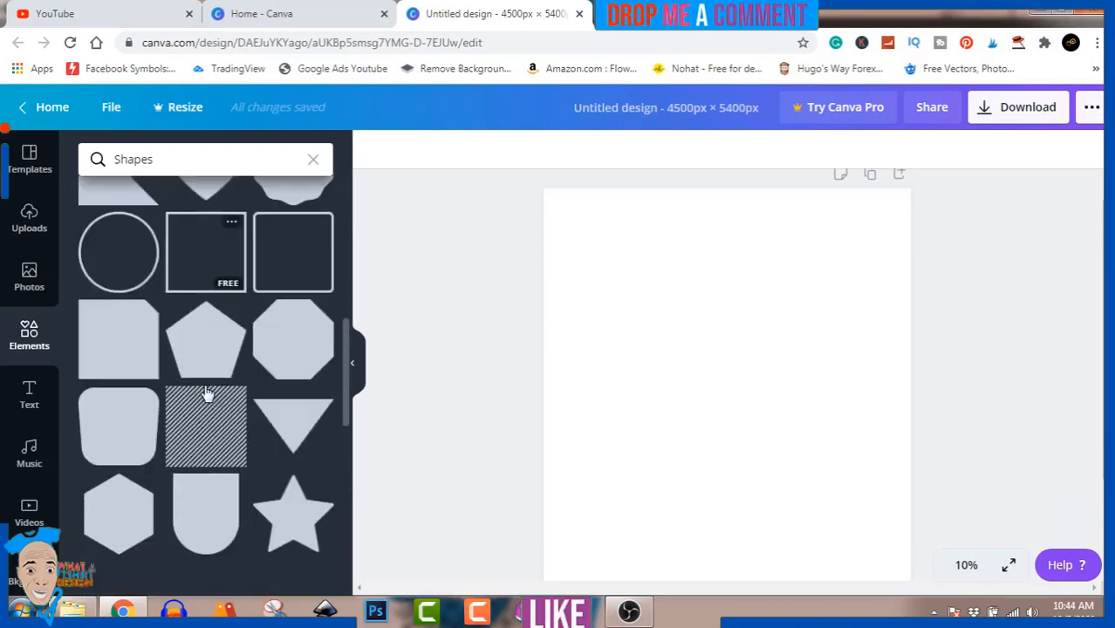
pyautogui.click(205, 259)
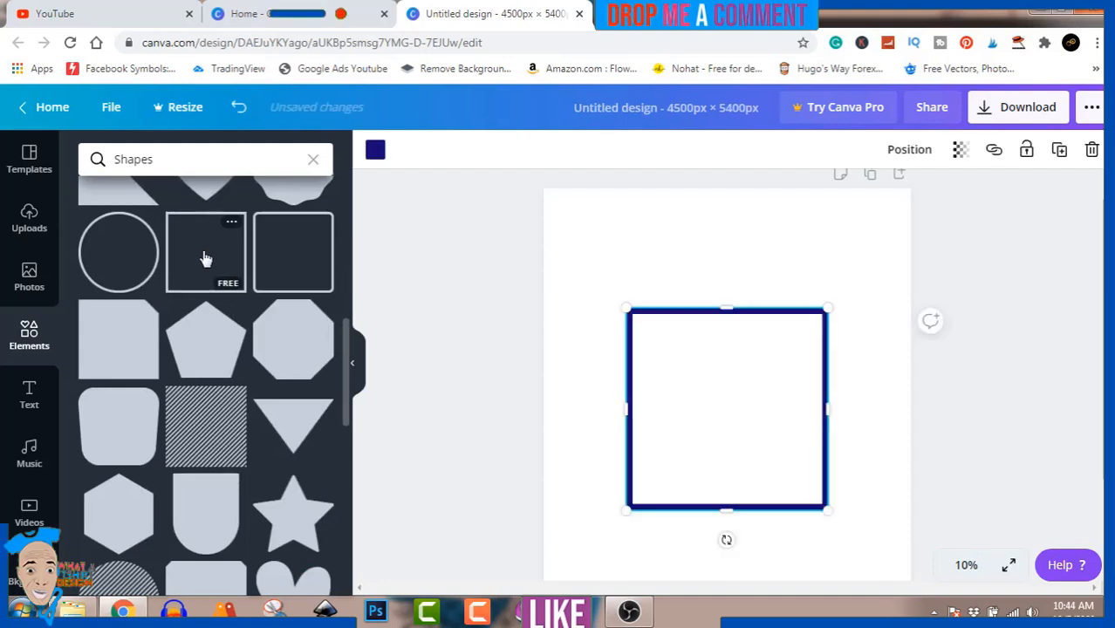
# Narrow the square outline into a portrait rectangle, then enlarge it and center it on the page.
pyautogui.moveTo(822, 407); pyautogui.dragTo(767, 405)
pyautogui.moveTo(705, 435); pyautogui.dragTo(733, 428)
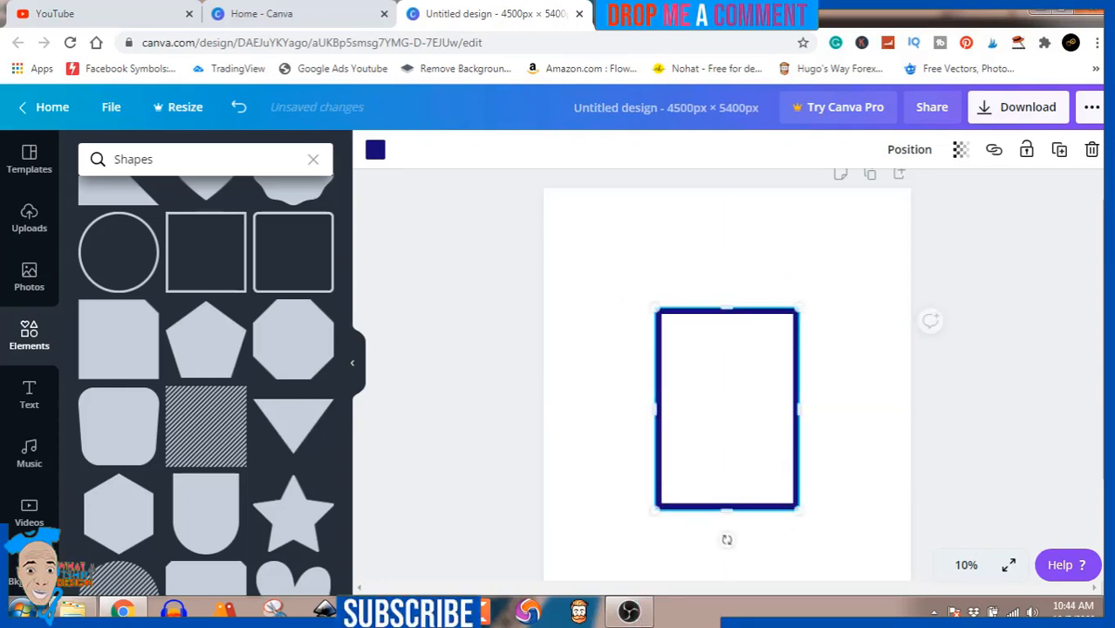
pyautogui.moveTo(797, 509); pyautogui.dragTo(845, 580)
pyautogui.moveTo(775, 460); pyautogui.dragTo(746, 425)
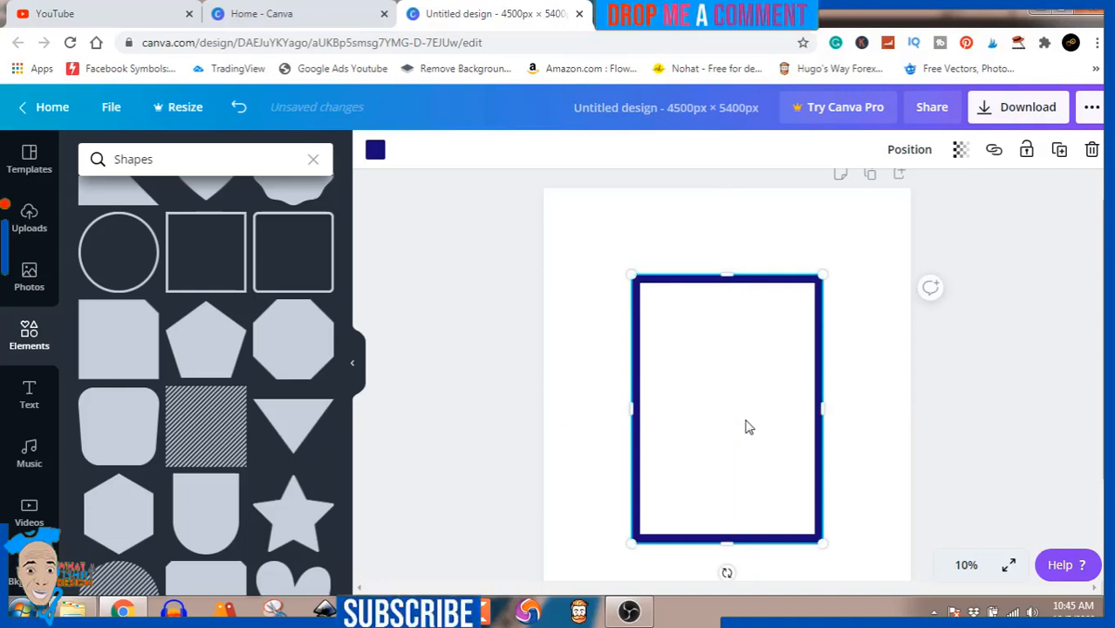
# Recolor the rectangular frame light blue using the default colors and deselect it.
pyautogui.click(375, 151)
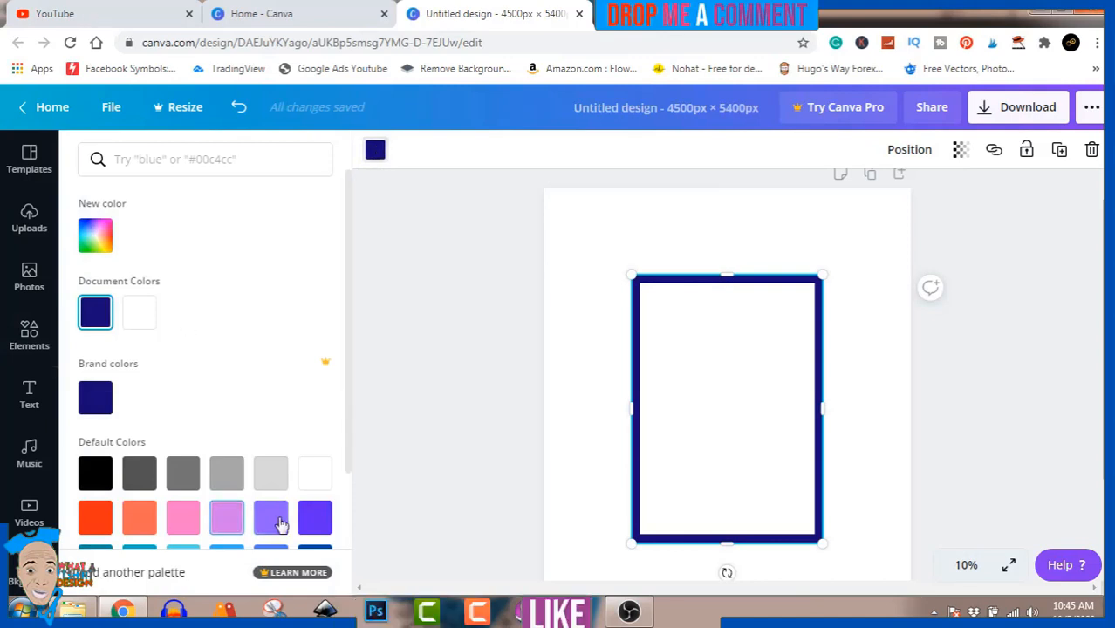
pyautogui.click(228, 552)
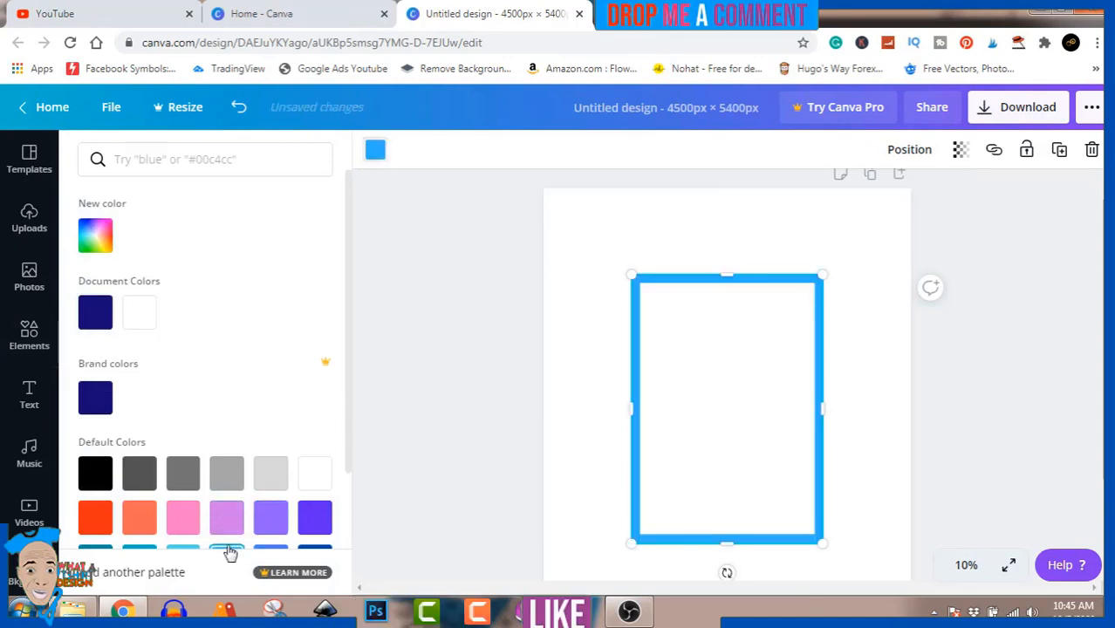
pyautogui.click(442, 422)
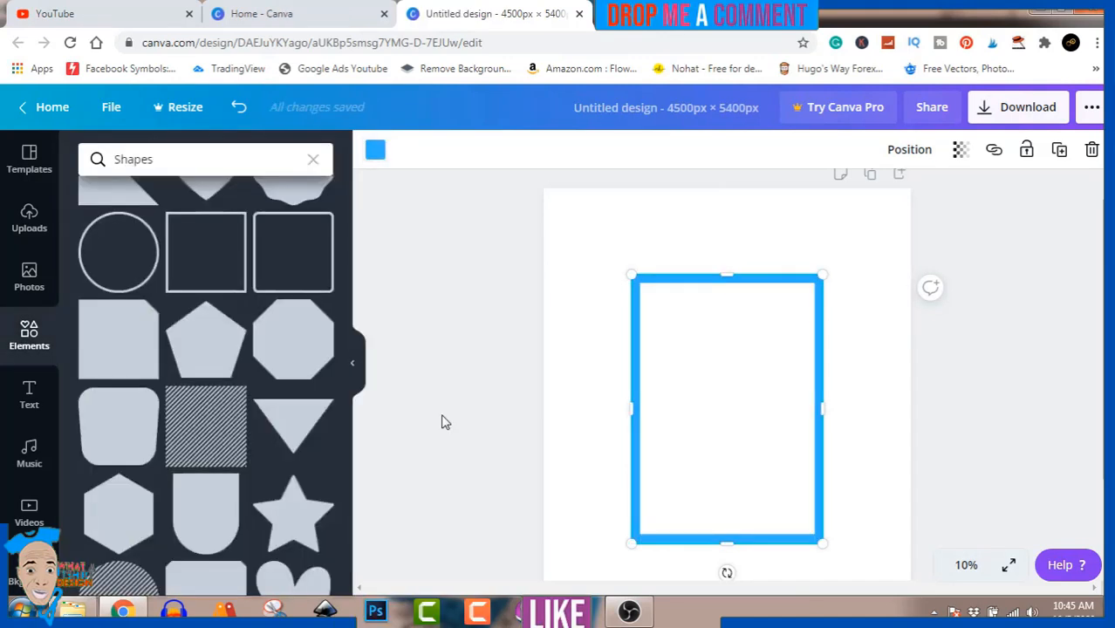
pyautogui.click(442, 422)
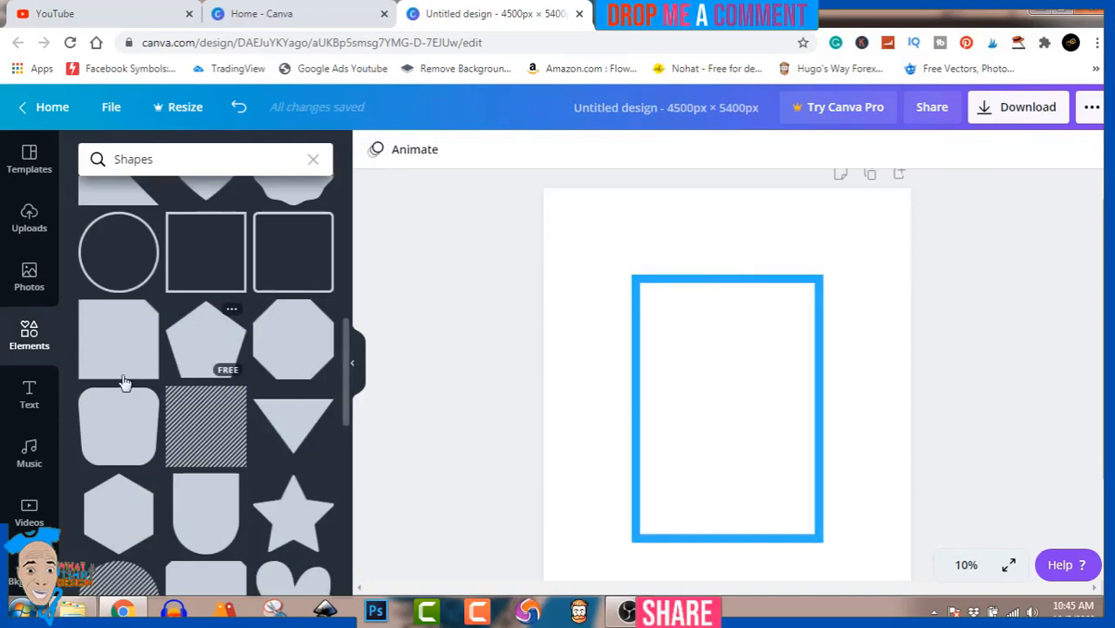
# Add a heading with the single letter "V" and enlarge it to a font size of 1374.
pyautogui.click(29, 397)
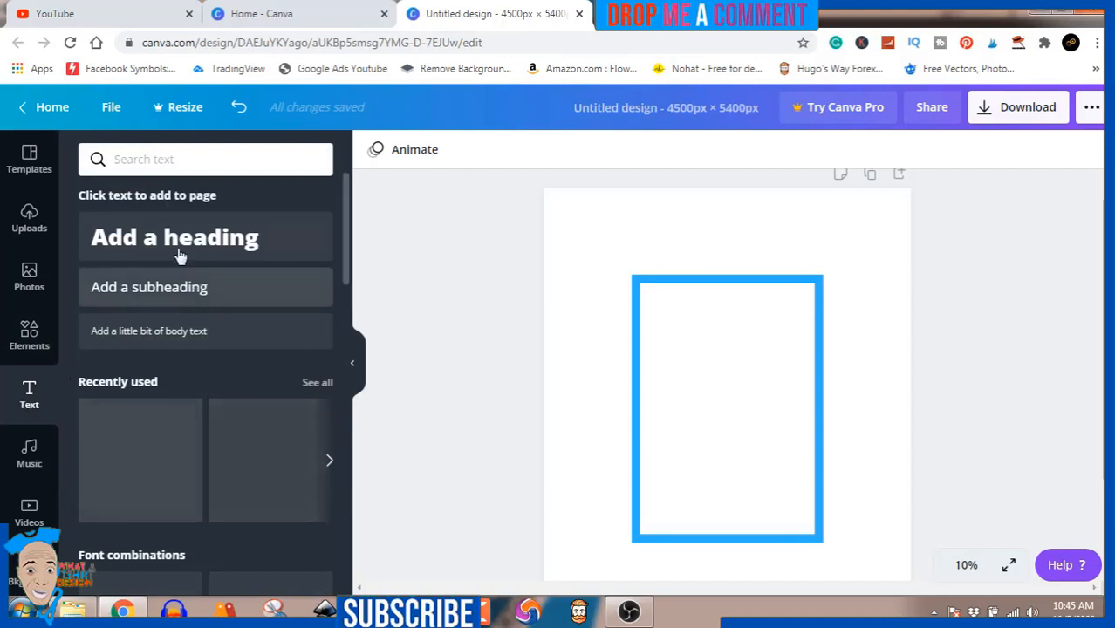
pyautogui.click(177, 245)
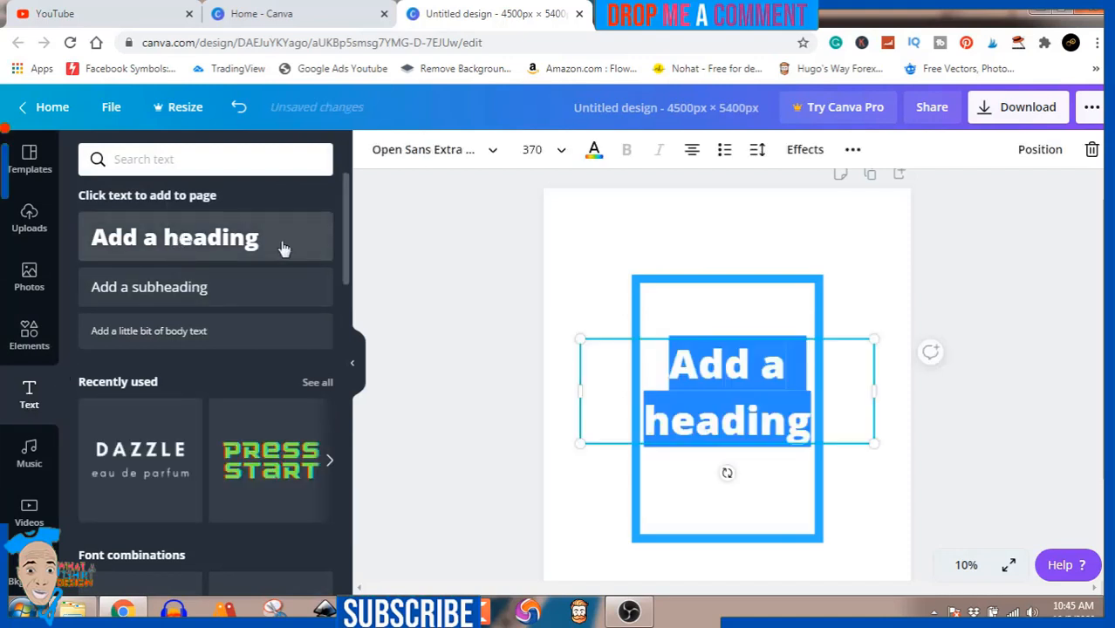
pyautogui.write('V')
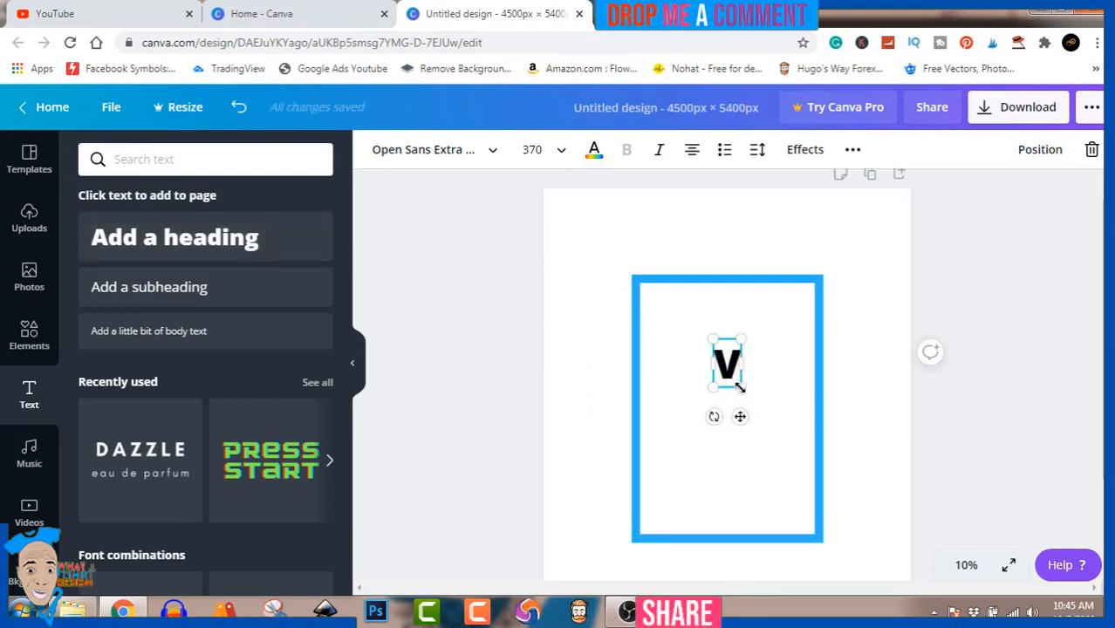
pyautogui.moveTo(740, 387); pyautogui.dragTo(882, 480)
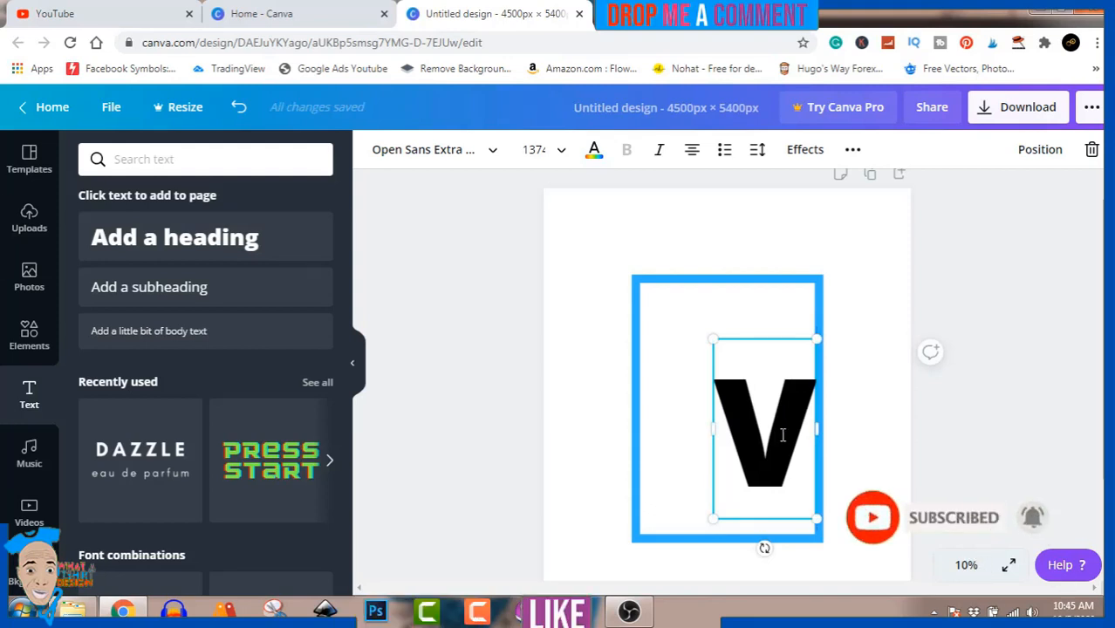
pyautogui.click(957, 438)
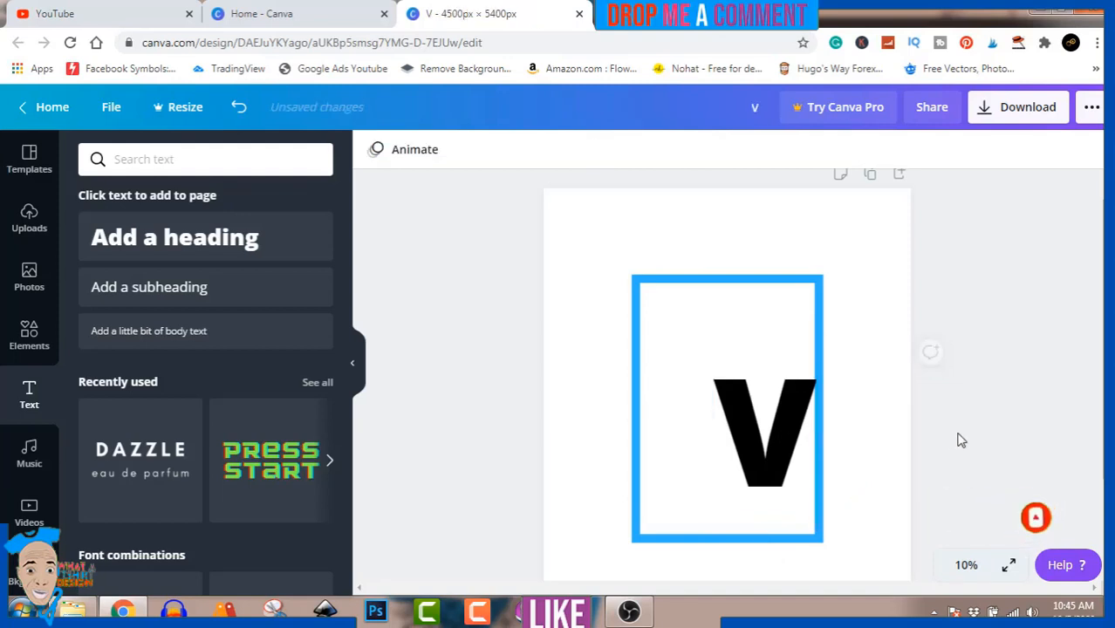
# Place the V over the upper part of the frame's left side and put copies near the other three corners.
pyautogui.moveTo(796, 435); pyautogui.dragTo(793, 435)
pyautogui.moveTo(664, 373)
pyautogui.mouseDown()
pyautogui.moveTo(657, 364)
pyautogui.moveTo(670, 357)
pyautogui.mouseUp()
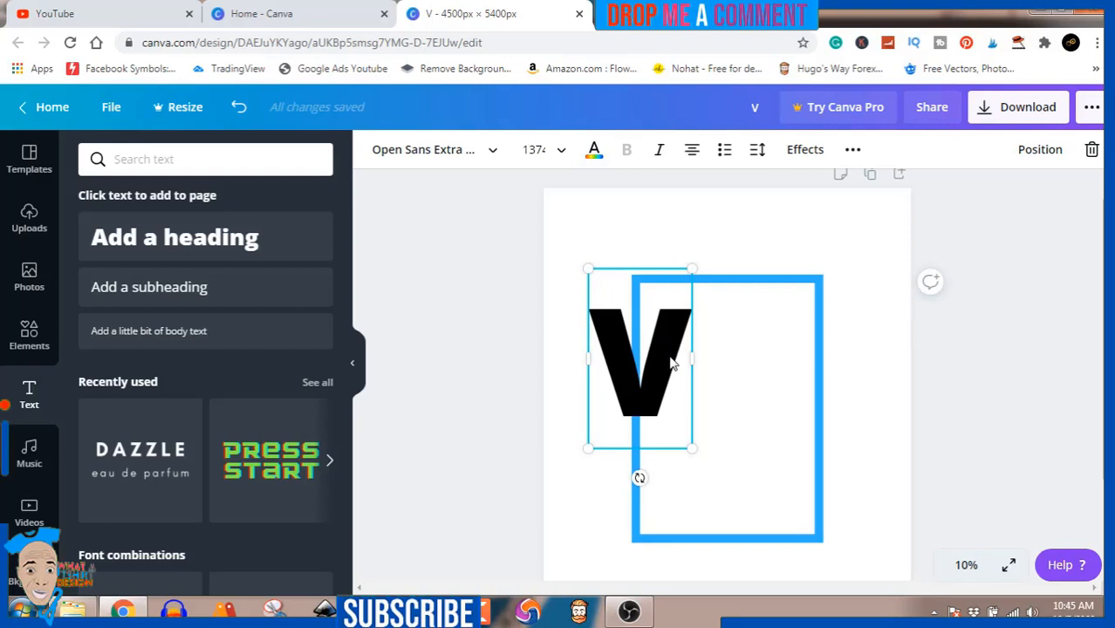
pyautogui.moveTo(670, 355); pyautogui.dragTo(837, 336)
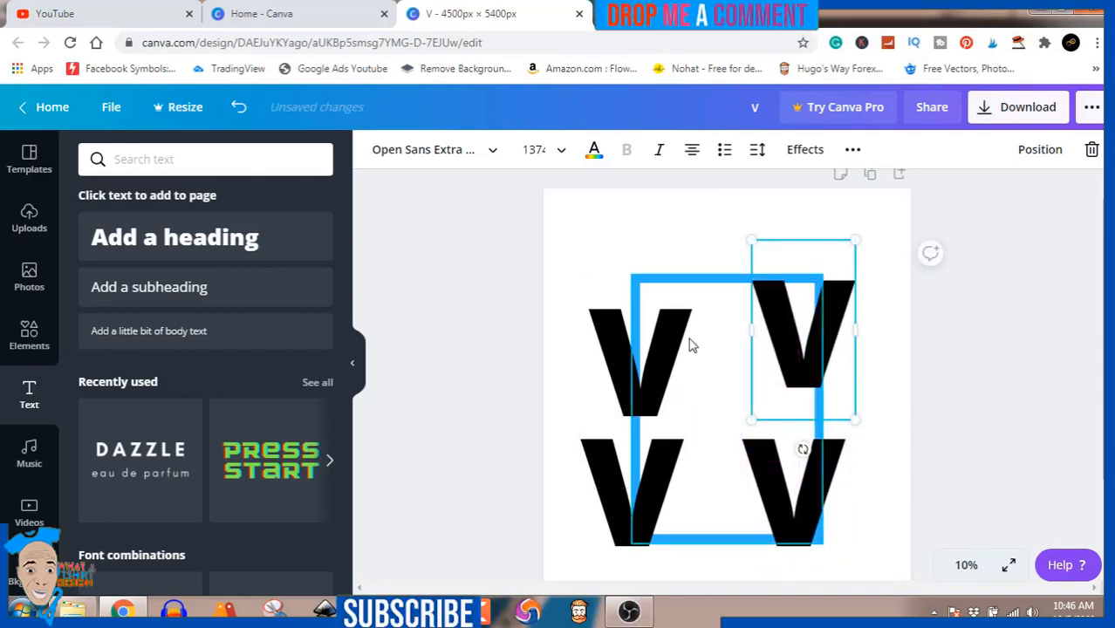
# Change the lower-left V to "I", the lower-right V to "E" and the upper-right V to "B".
pyautogui.click(657, 499)
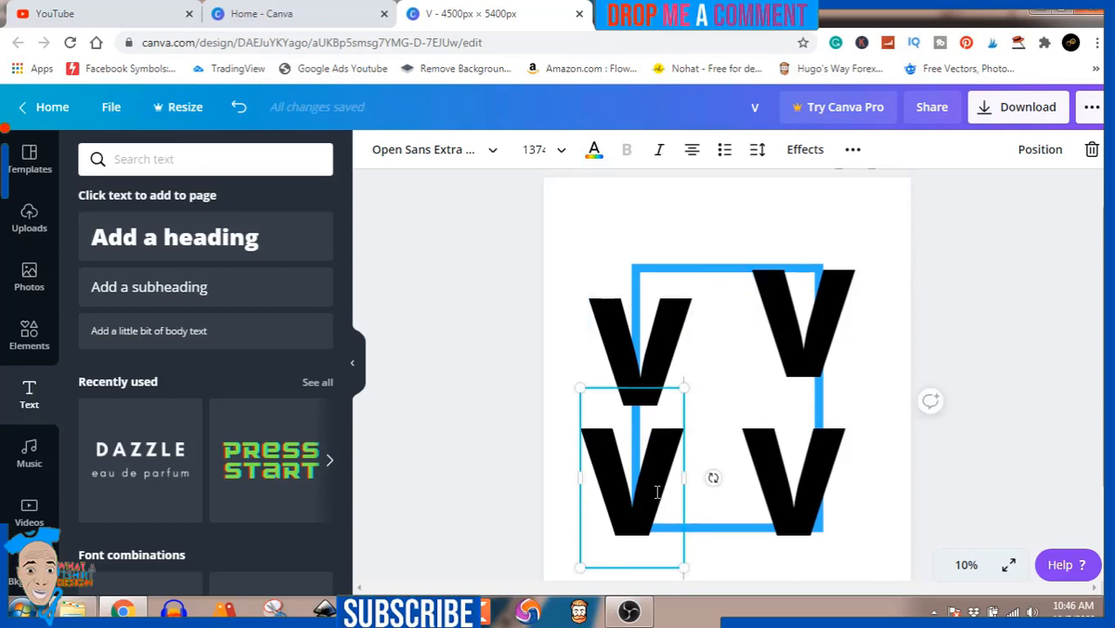
pyautogui.doubleClick(656, 492)
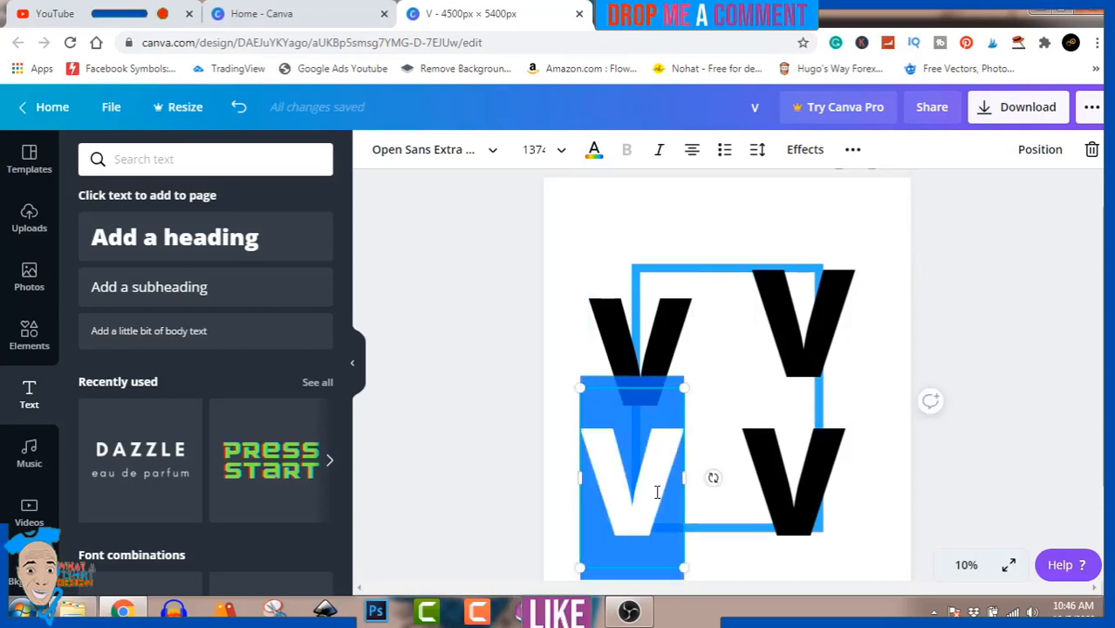
pyautogui.write('I')
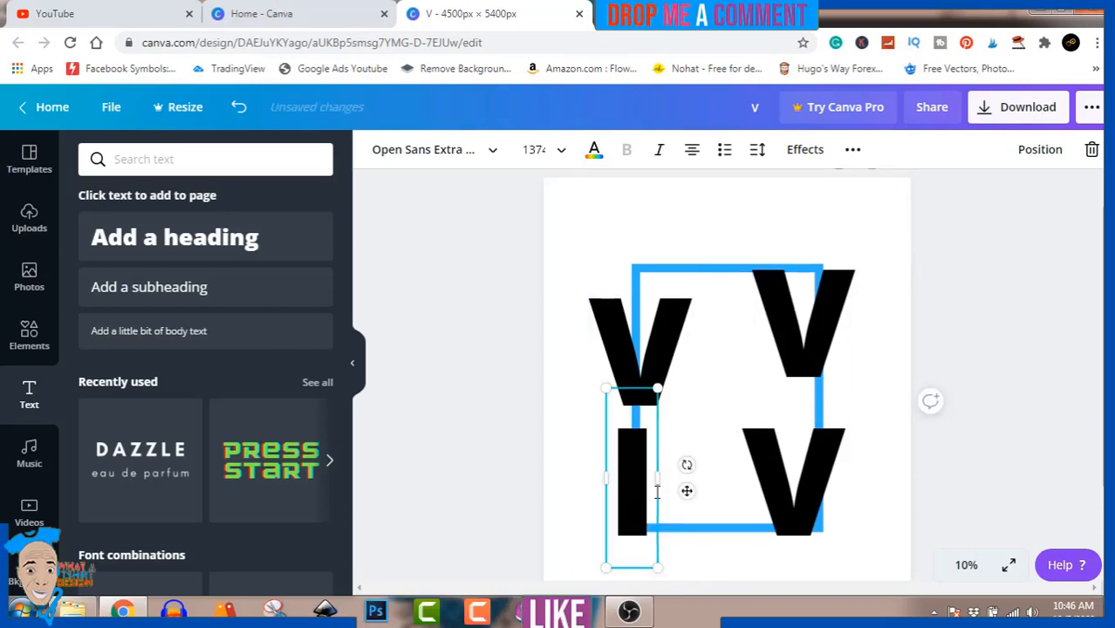
pyautogui.click(800, 464)
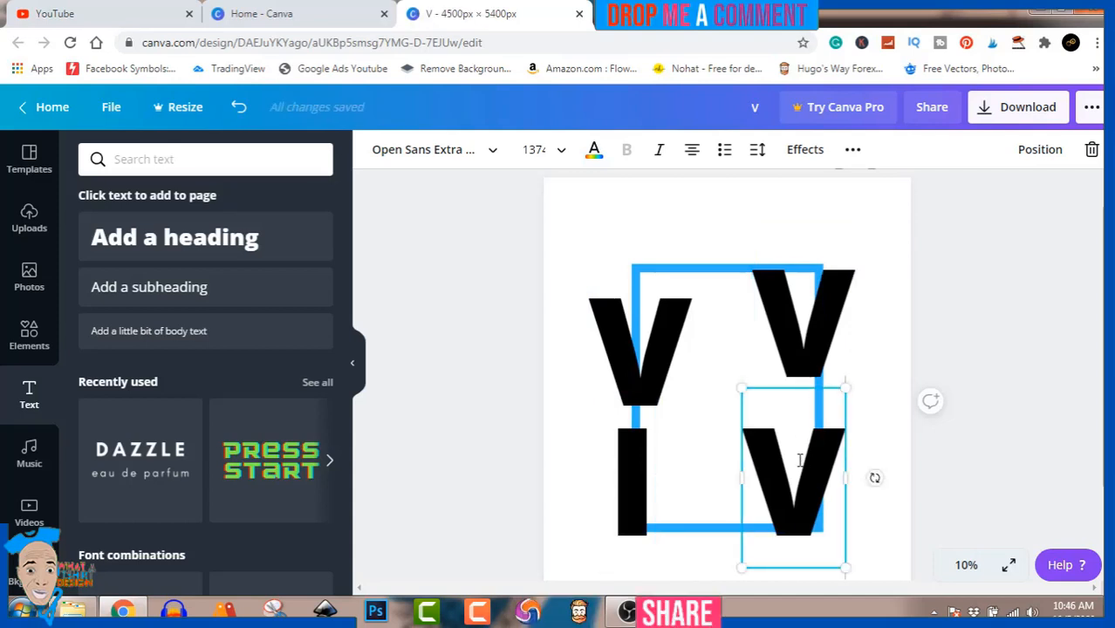
pyautogui.doubleClick(800, 459)
pyautogui.write('E')
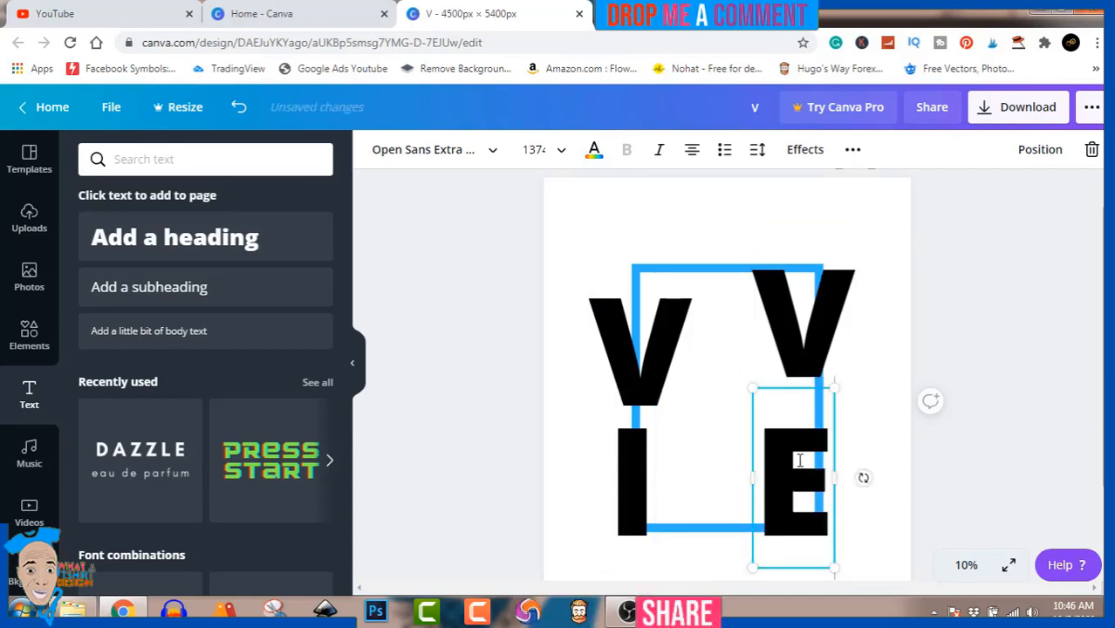
pyautogui.click(821, 317)
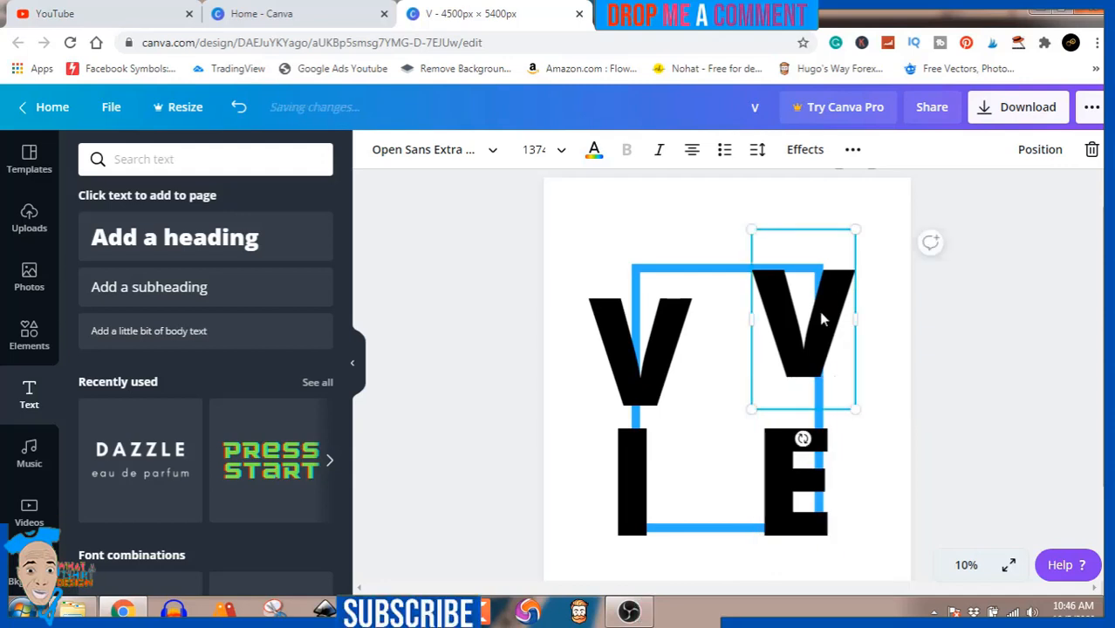
pyautogui.doubleClick(821, 314)
pyautogui.write('B')
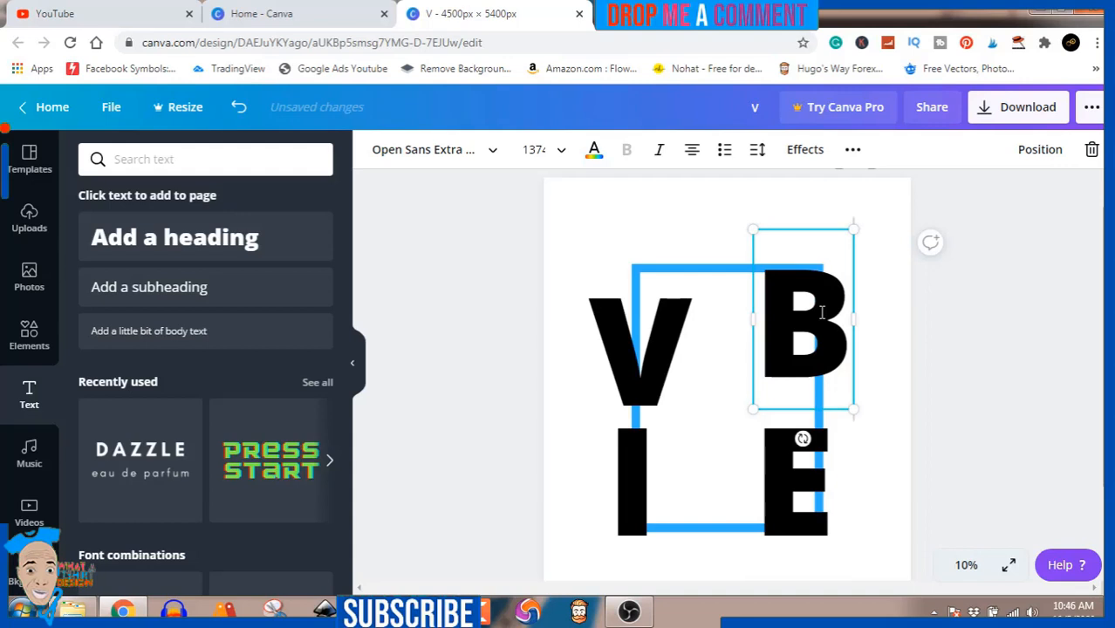
# Send the remaining V backward so it sits behind the blue frame.
pyautogui.click(667, 349)
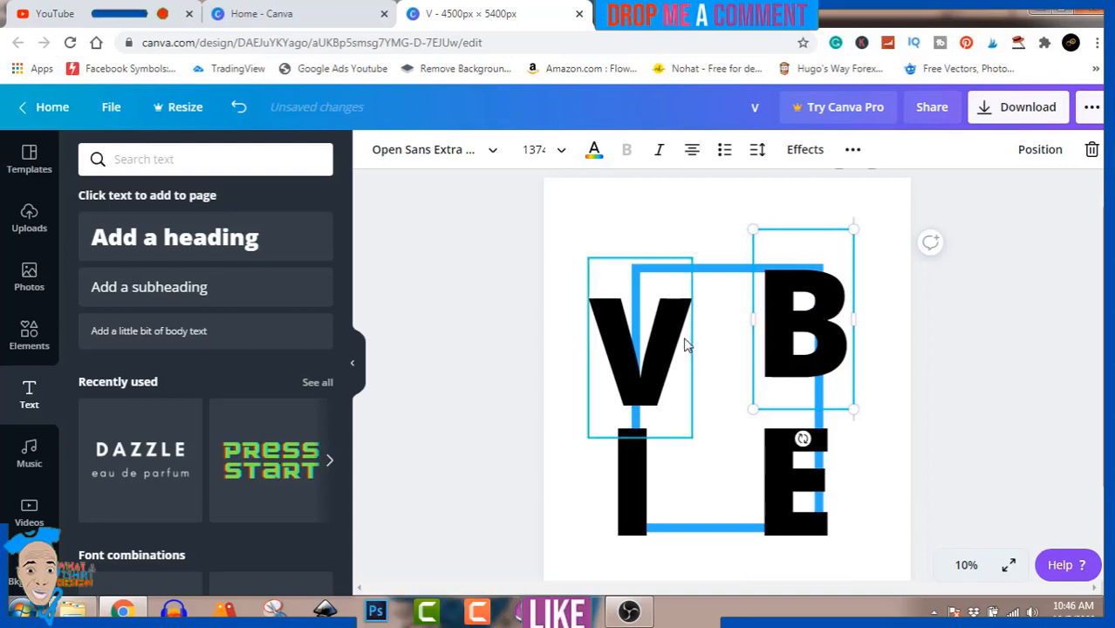
pyautogui.rightClick(667, 349)
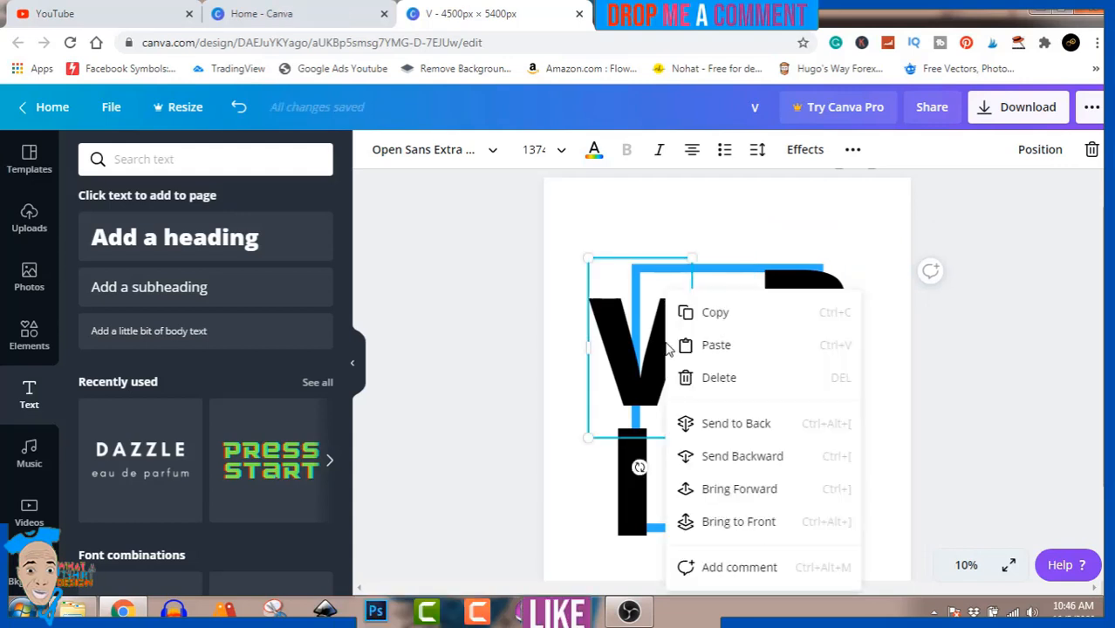
pyautogui.click(654, 355)
pyautogui.rightClick(655, 353)
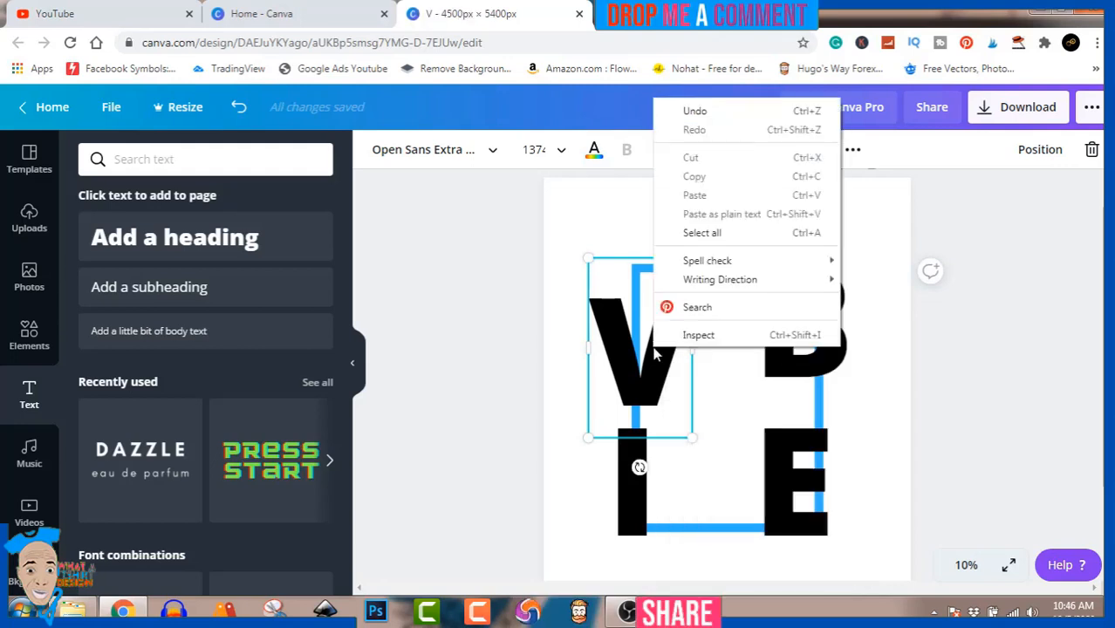
pyautogui.click(611, 342)
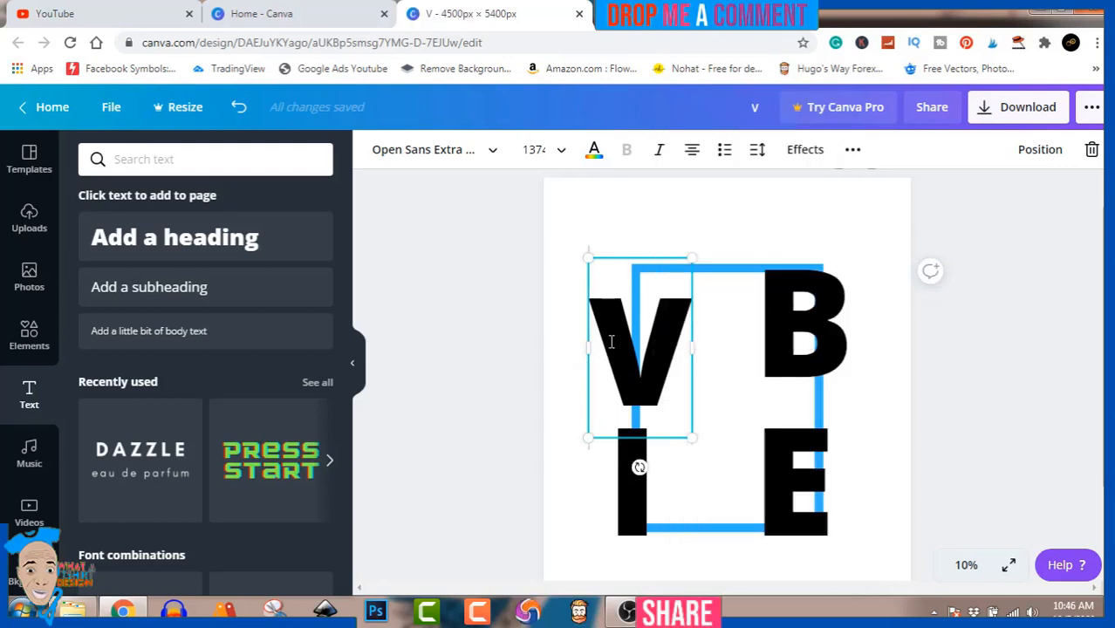
pyautogui.click(504, 288)
pyautogui.click(621, 346)
pyautogui.rightClick(622, 346)
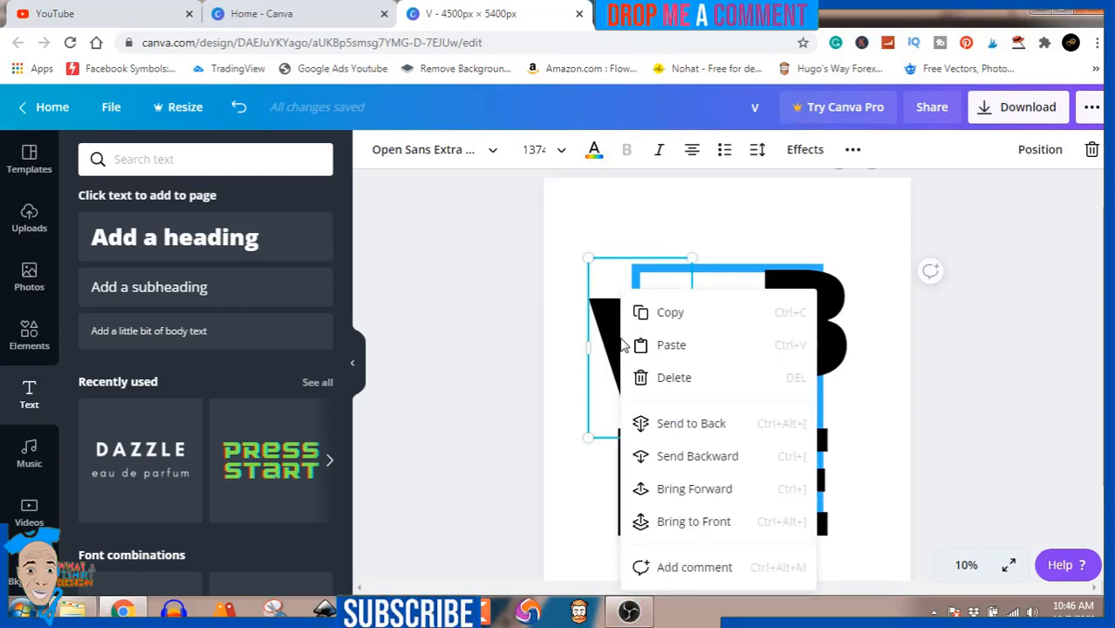
pyautogui.click(681, 456)
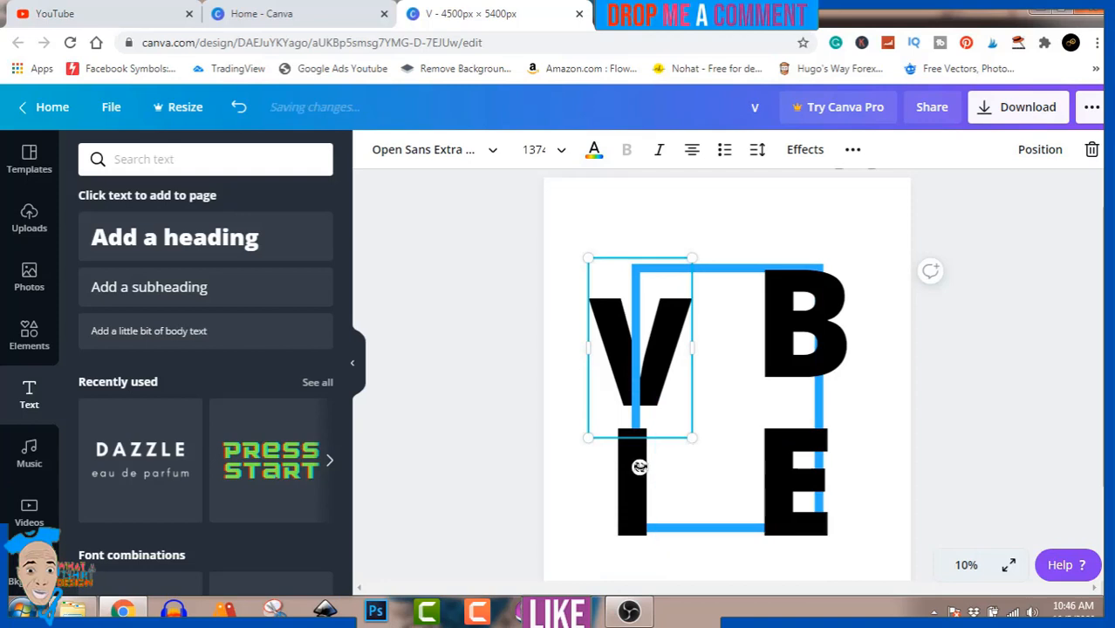
# Tilt the V clockwise and move it up and outward at the frame's corner, then tilt the I clockwise.
pyautogui.moveTo(613, 462); pyautogui.dragTo(598, 452)
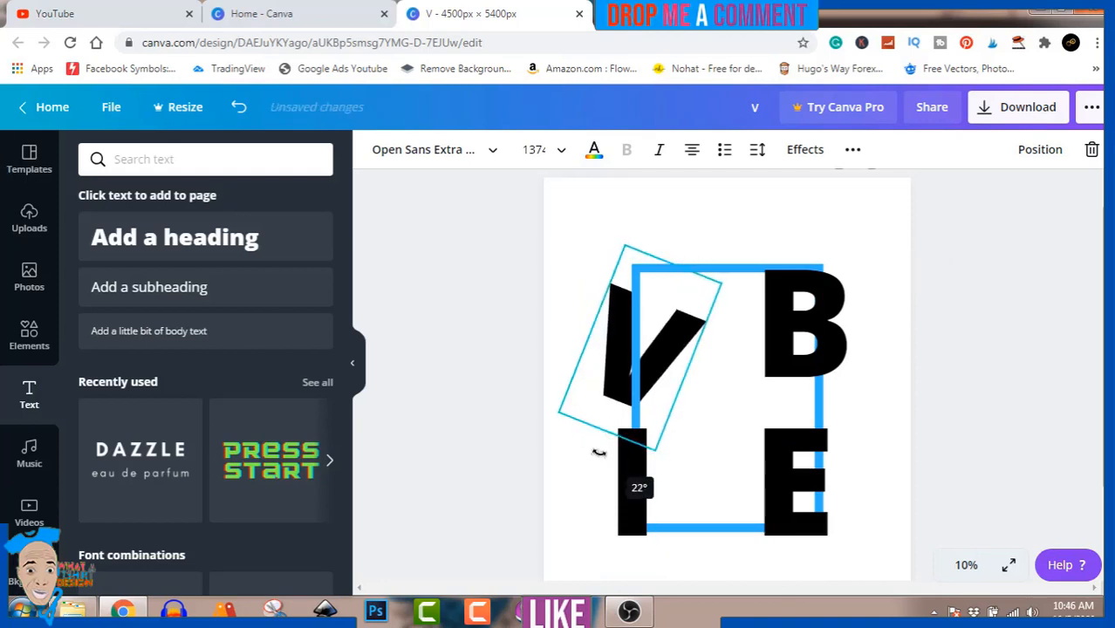
pyautogui.moveTo(681, 340)
pyautogui.mouseDown()
pyautogui.moveTo(660, 311)
pyautogui.moveTo(672, 340)
pyautogui.mouseUp()
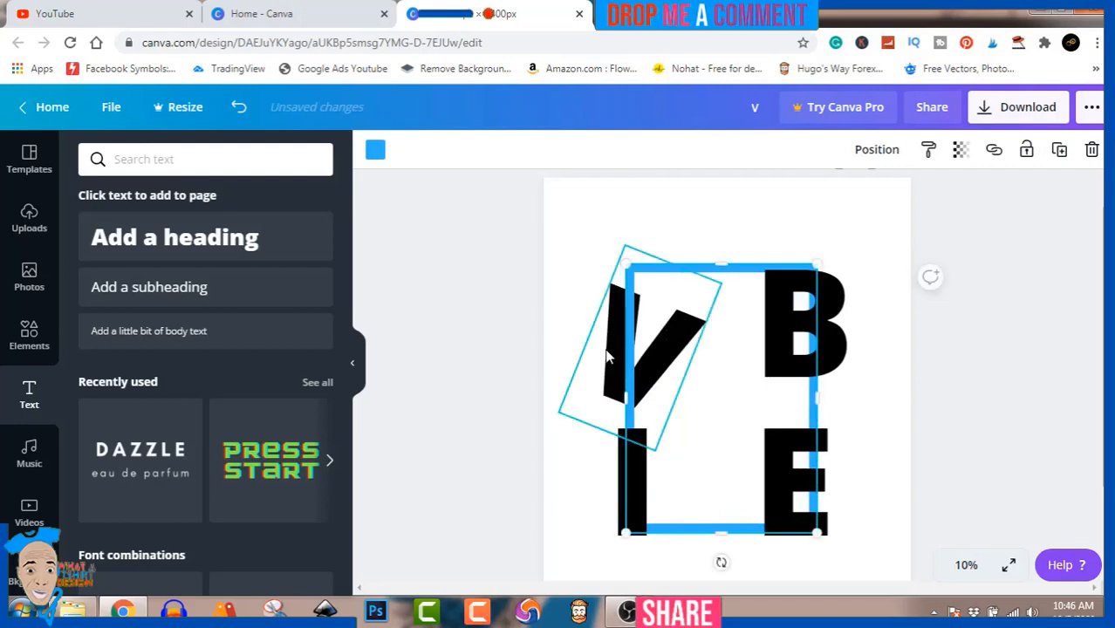
pyautogui.moveTo(608, 356); pyautogui.dragTo(590, 314)
pyautogui.moveTo(581, 430)
pyautogui.mouseDown()
pyautogui.moveTo(601, 450)
pyautogui.moveTo(590, 448)
pyautogui.moveTo(592, 430)
pyautogui.mouseUp()
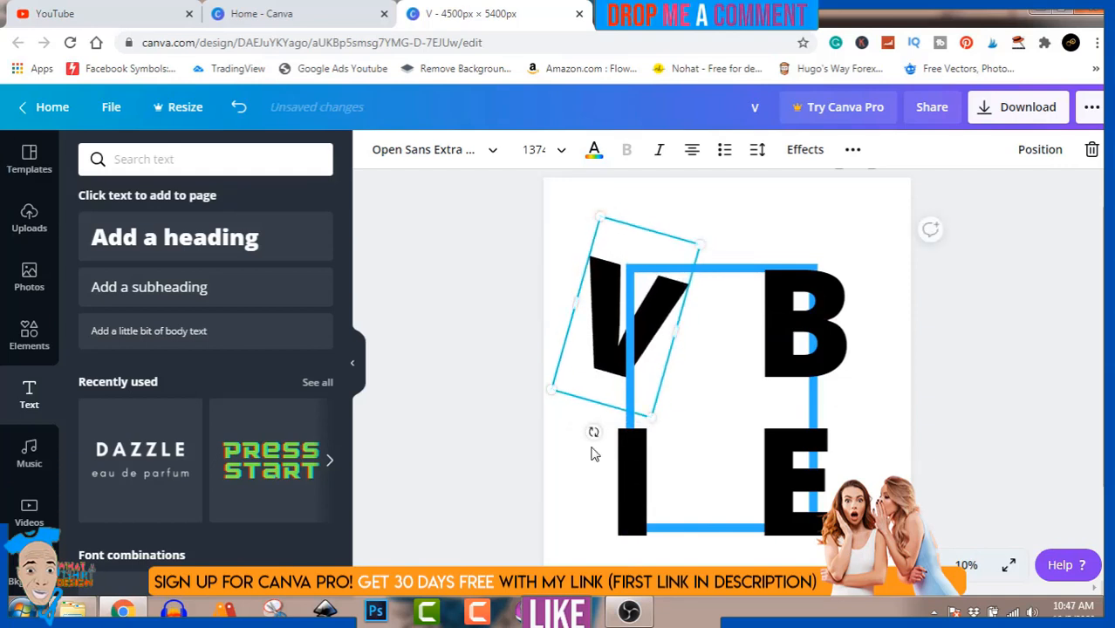
pyautogui.click(635, 500)
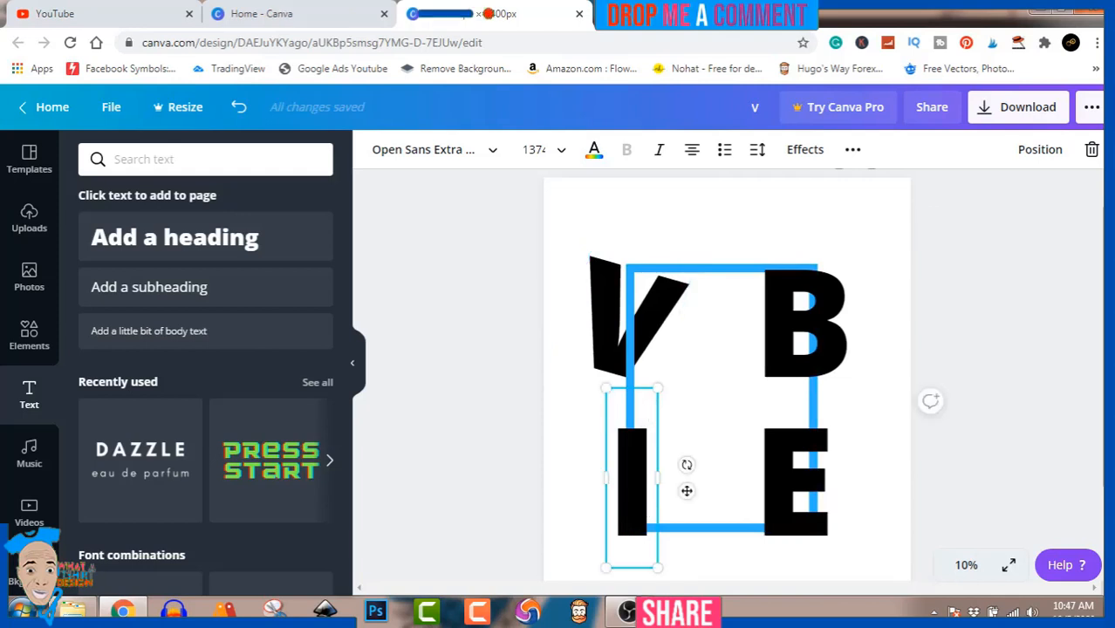
pyautogui.moveTo(688, 466); pyautogui.dragTo(727, 515)
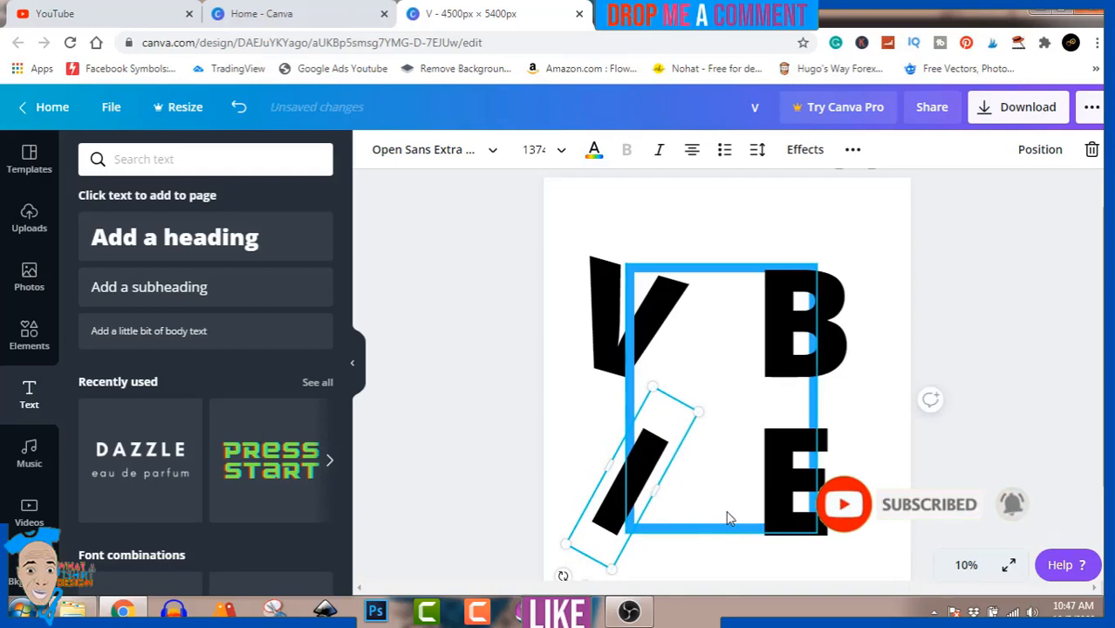
# Send the E behind the blue frame, tilt it counterclockwise and enlarge it past the frame's lower-right corner.
pyautogui.click(789, 473)
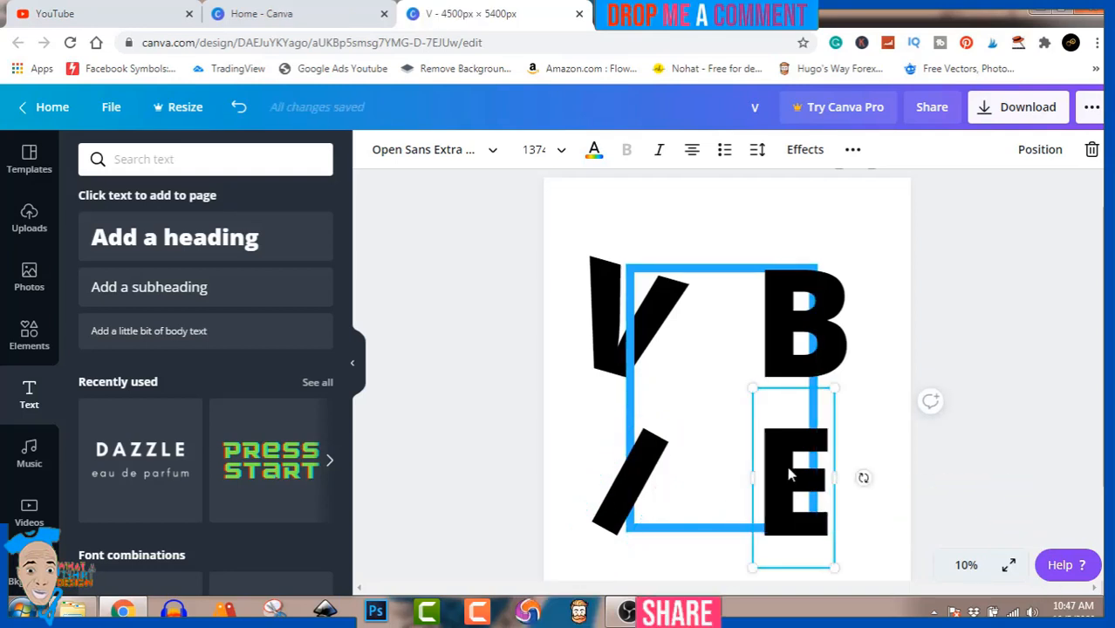
pyautogui.rightClick(789, 474)
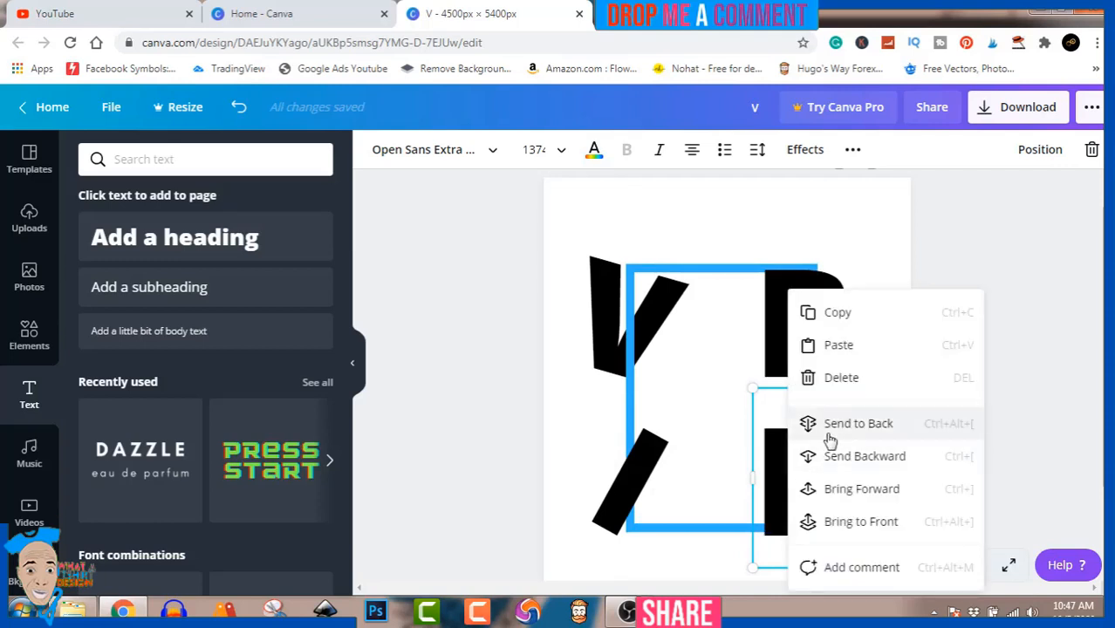
pyautogui.click(829, 435)
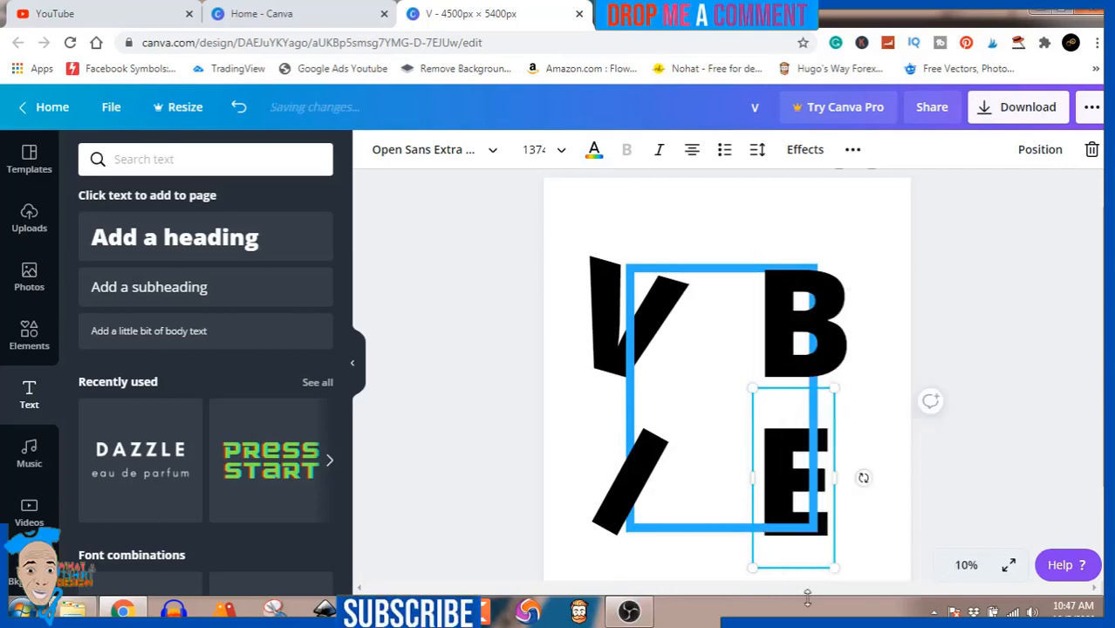
pyautogui.moveTo(879, 476); pyautogui.dragTo(893, 446)
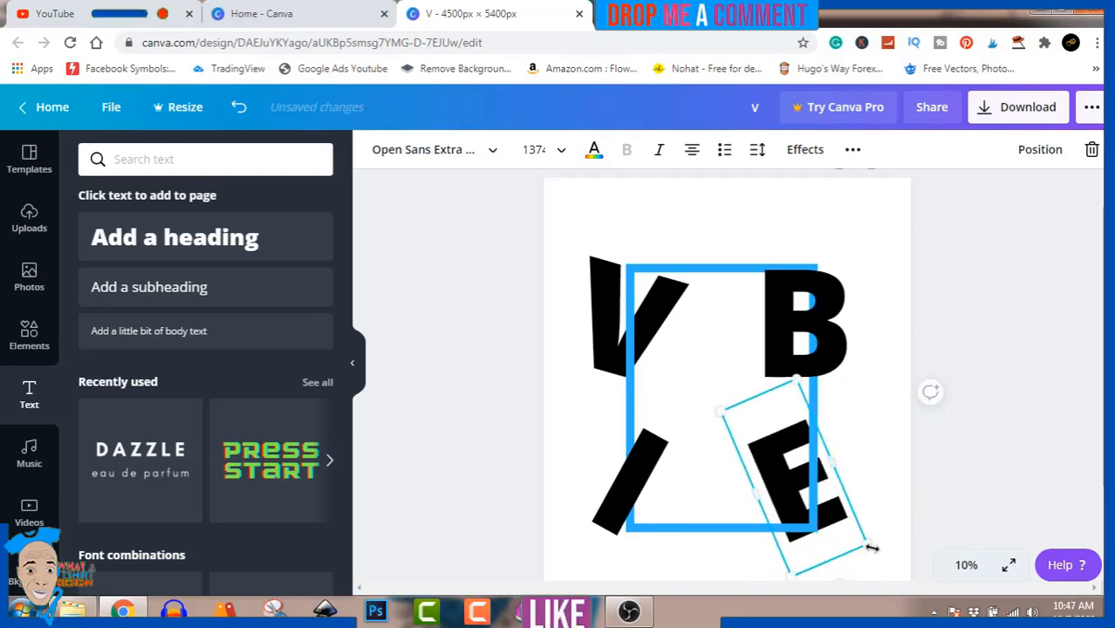
pyautogui.moveTo(864, 543); pyautogui.dragTo(888, 558)
# Tilt the B slightly clockwise and enlarge it to a font size of about 1523 over the frame's upper-right side.
pyautogui.click(836, 374)
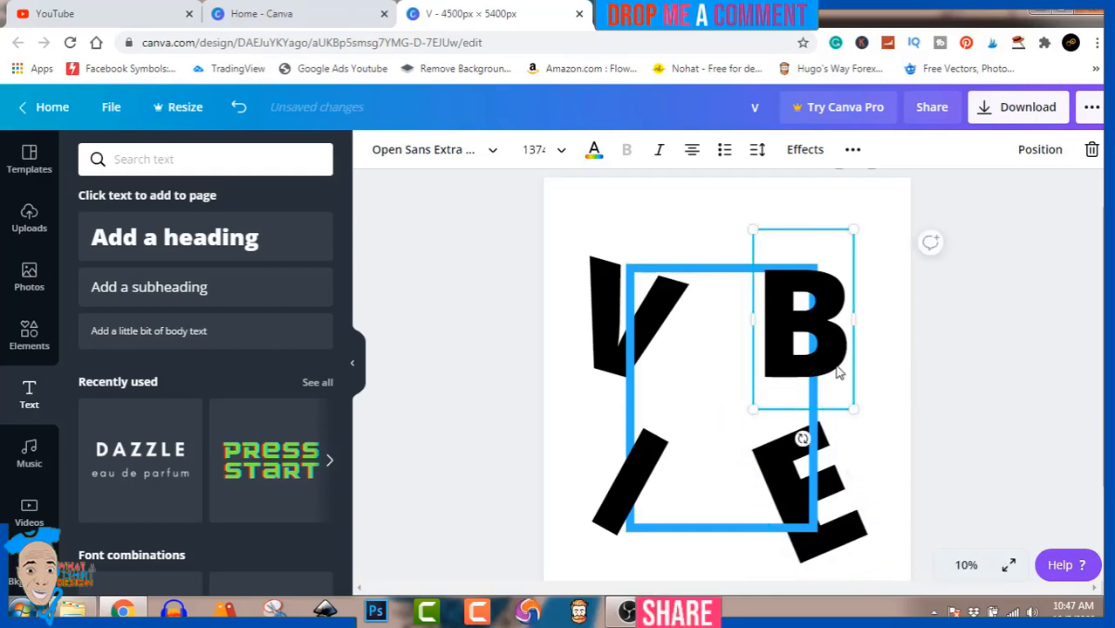
pyautogui.moveTo(833, 347)
pyautogui.mouseDown()
pyautogui.moveTo(826, 331)
pyautogui.moveTo(824, 366)
pyautogui.mouseUp()
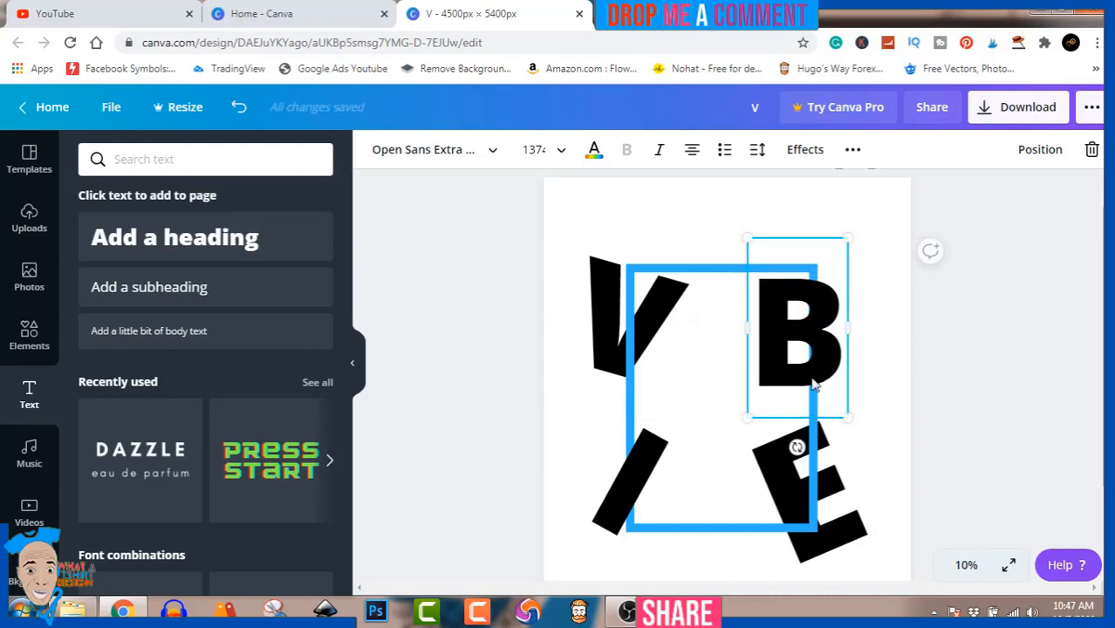
pyautogui.moveTo(796, 447); pyautogui.dragTo(784, 446)
pyautogui.moveTo(834, 419); pyautogui.dragTo(847, 443)
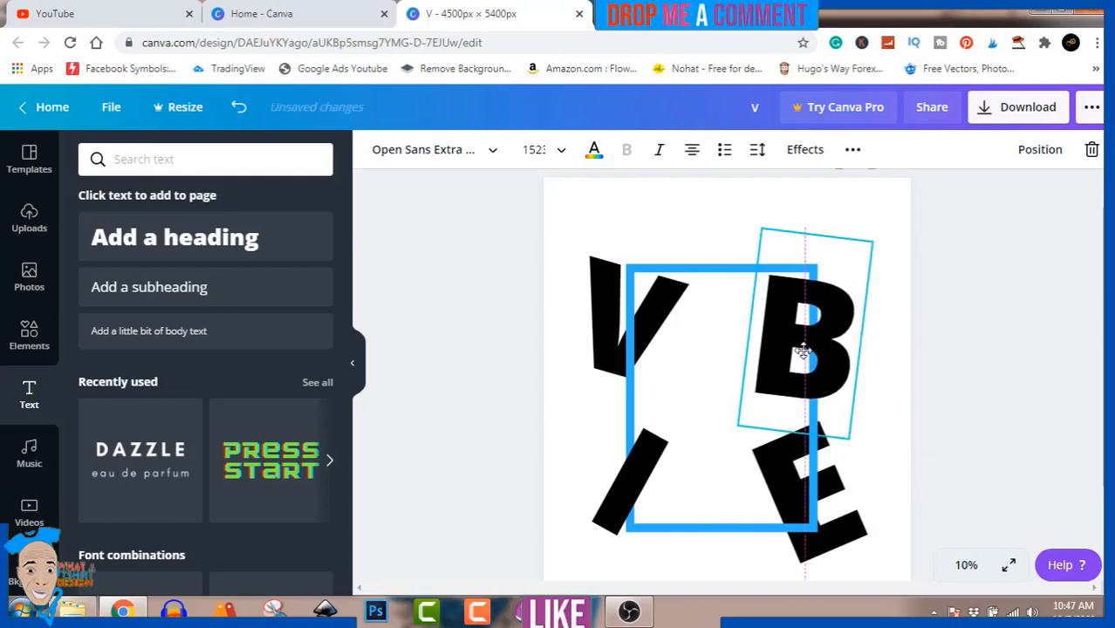
# Enlarge the I to about font size 1660 and the V to about 1624, moving the V down close to the I.
pyautogui.click(635, 487)
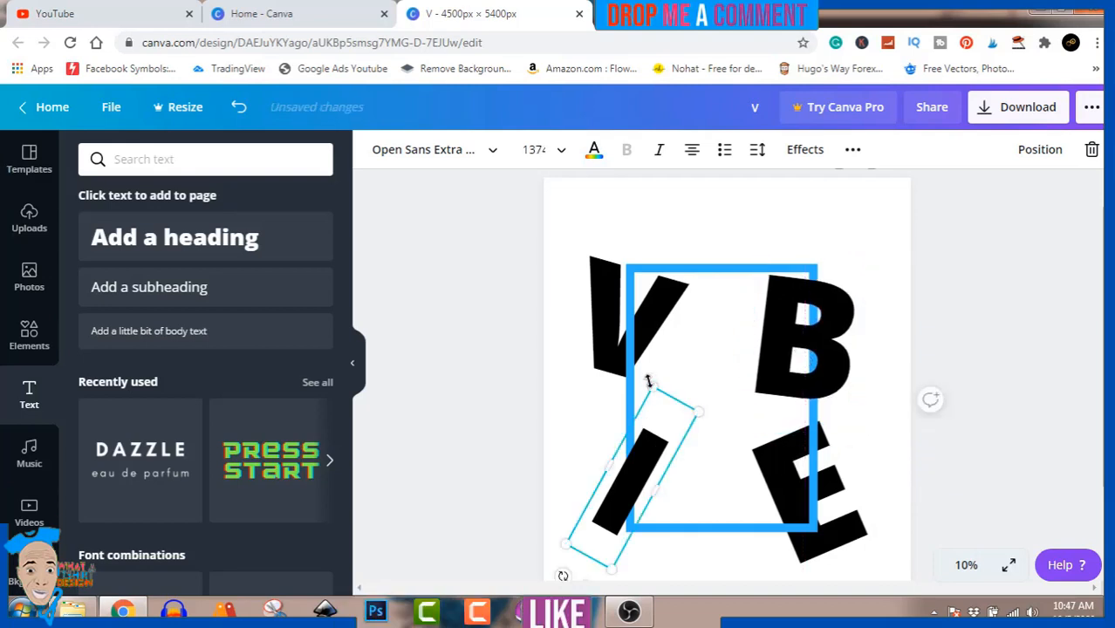
pyautogui.moveTo(649, 387); pyautogui.dragTo(657, 347)
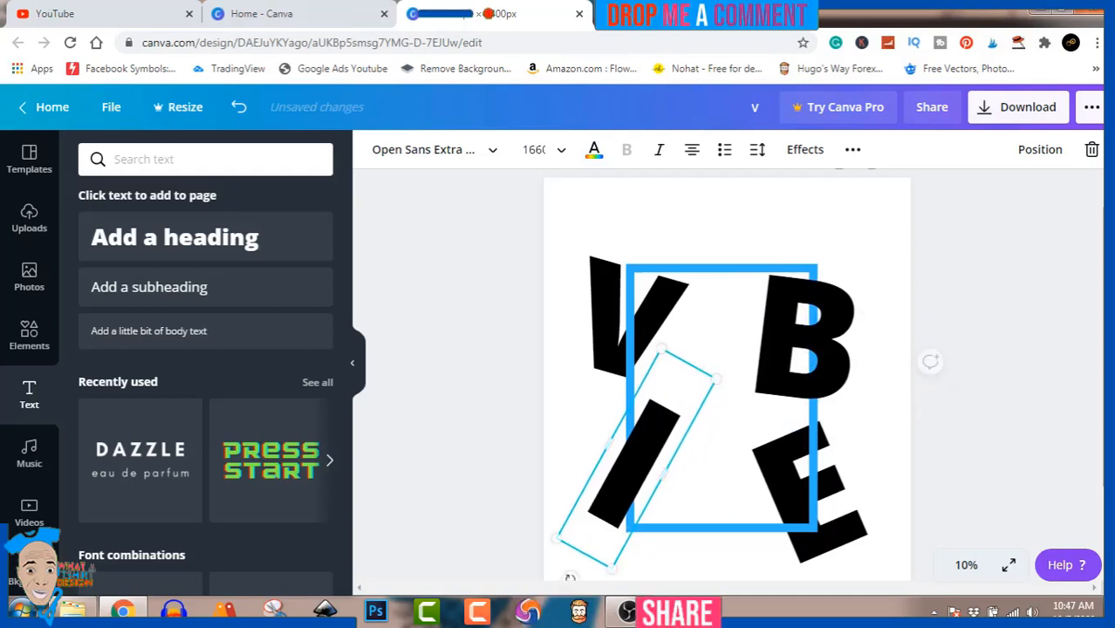
pyautogui.click(607, 311)
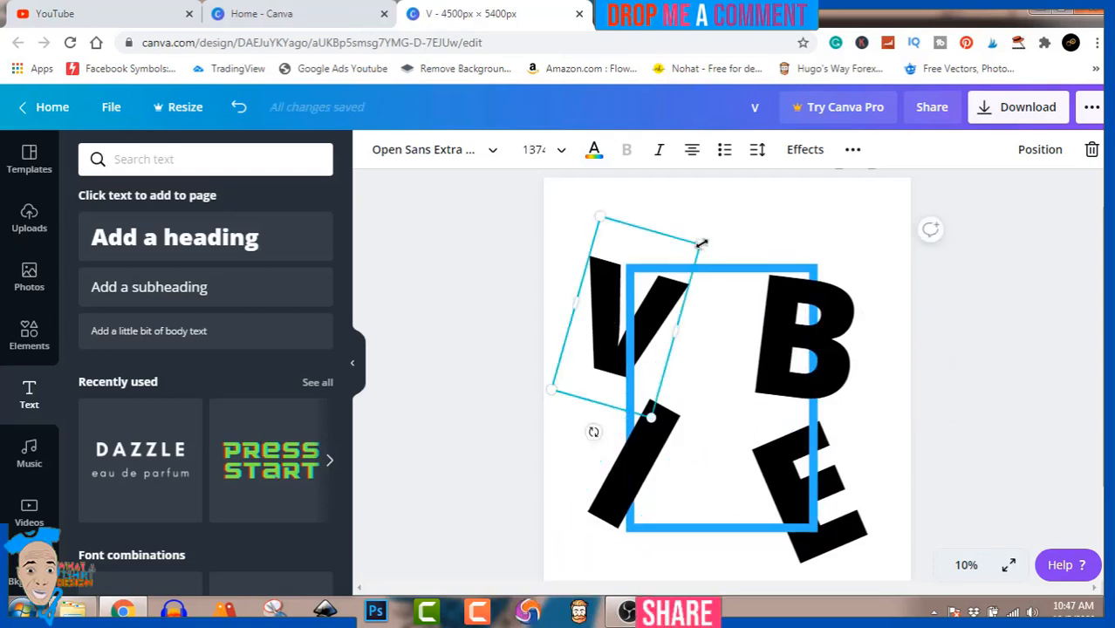
pyautogui.moveTo(699, 245); pyautogui.dragTo(756, 247)
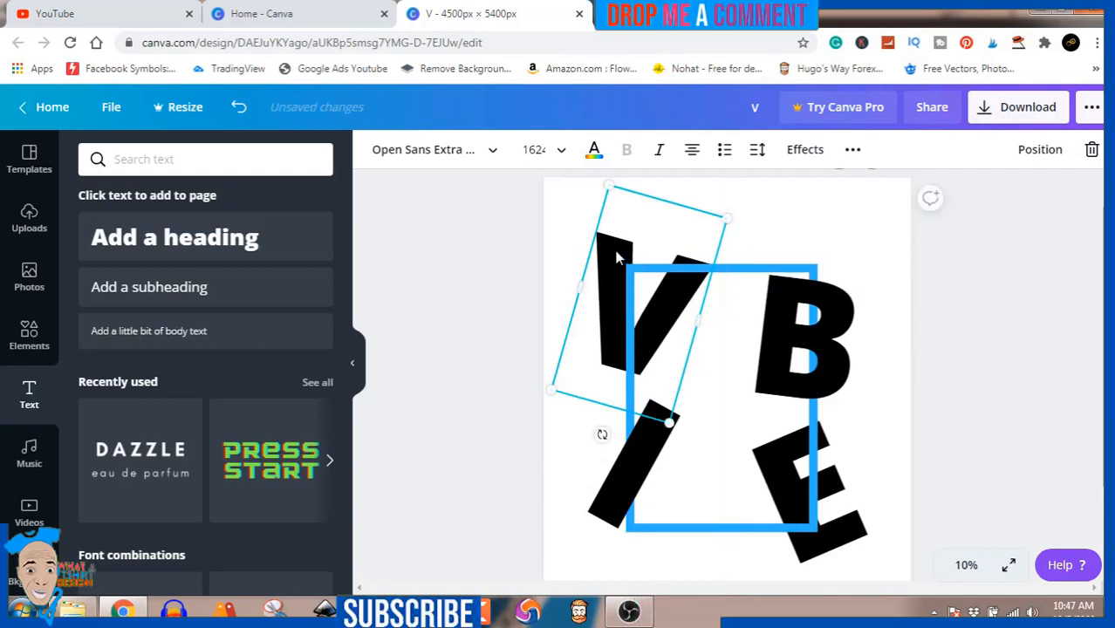
pyautogui.moveTo(616, 264); pyautogui.dragTo(609, 314)
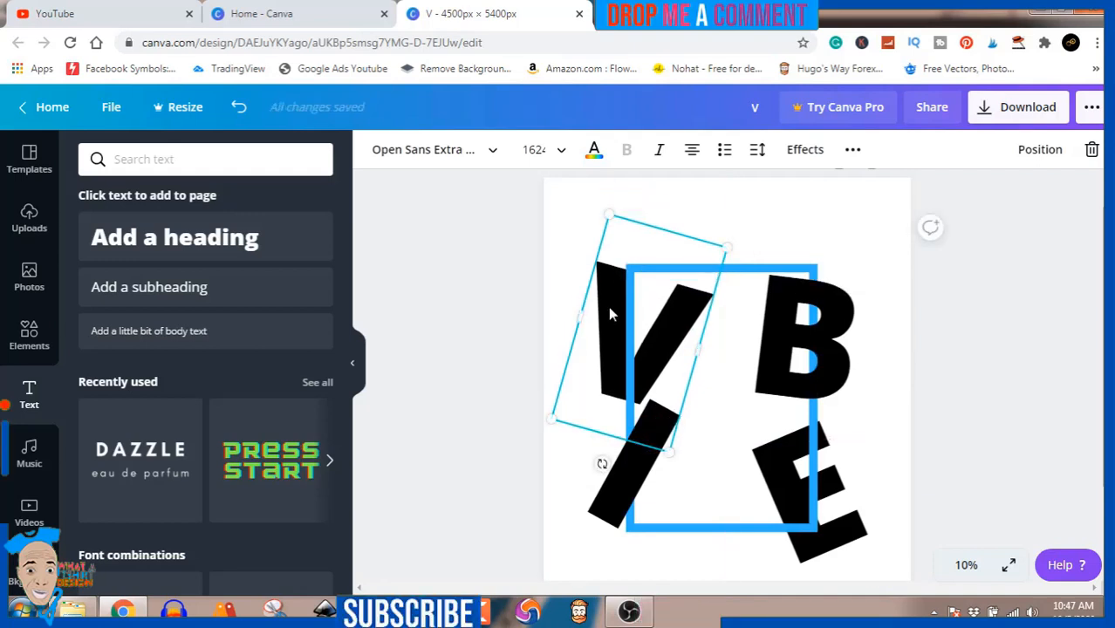
# Search the elements for "rose" and add the free red rose with a green stem to the design.
pyautogui.click(29, 333)
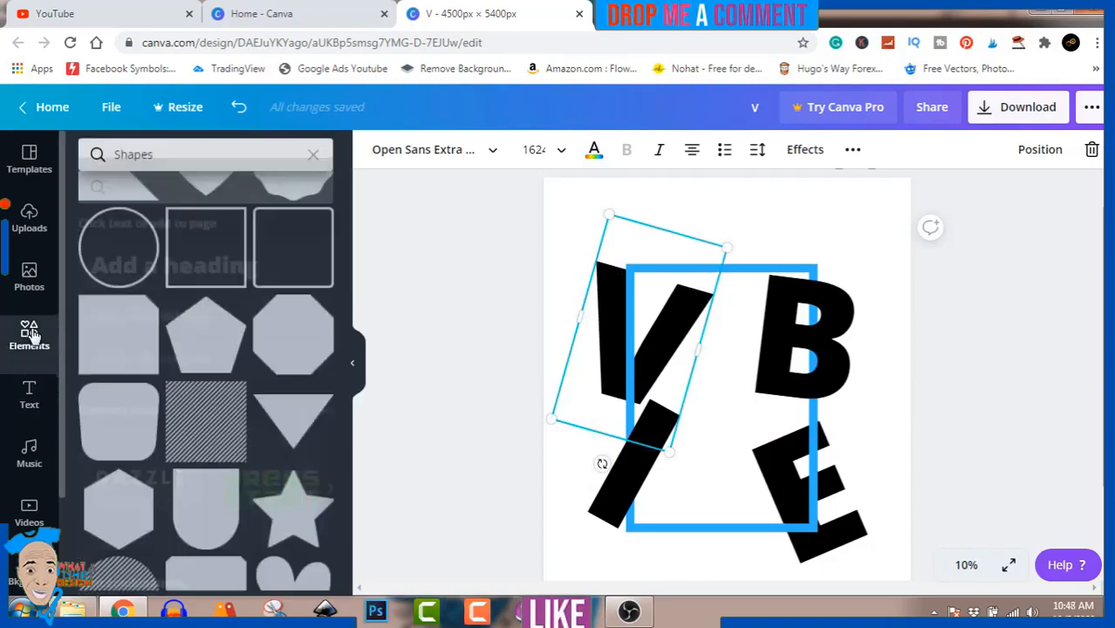
pyautogui.click(174, 160)
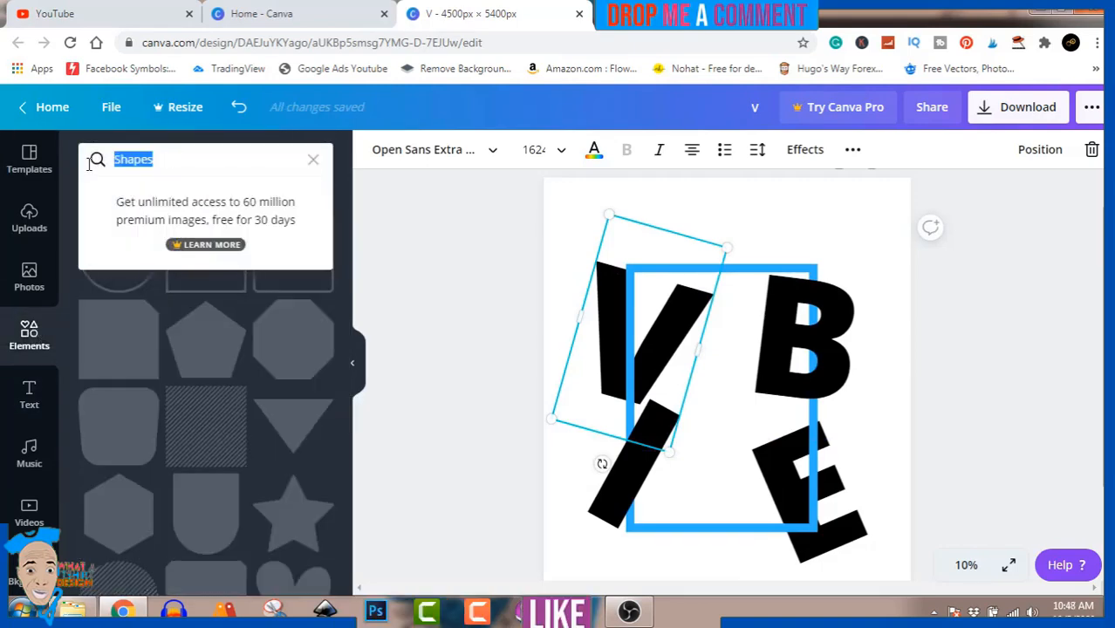
pyautogui.write('r')
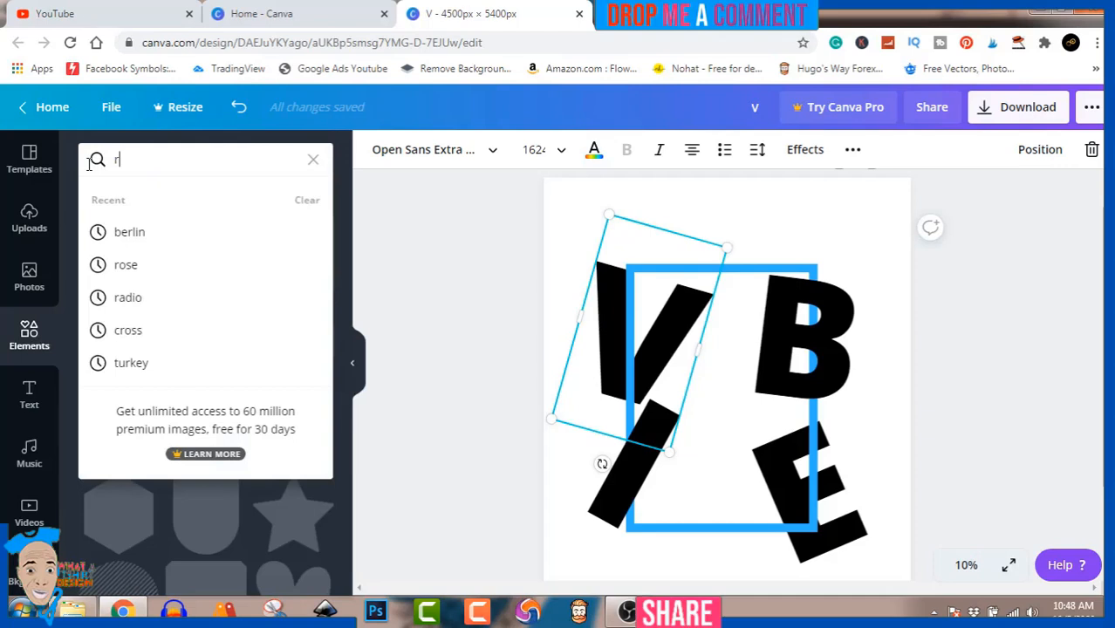
pyautogui.click(128, 268)
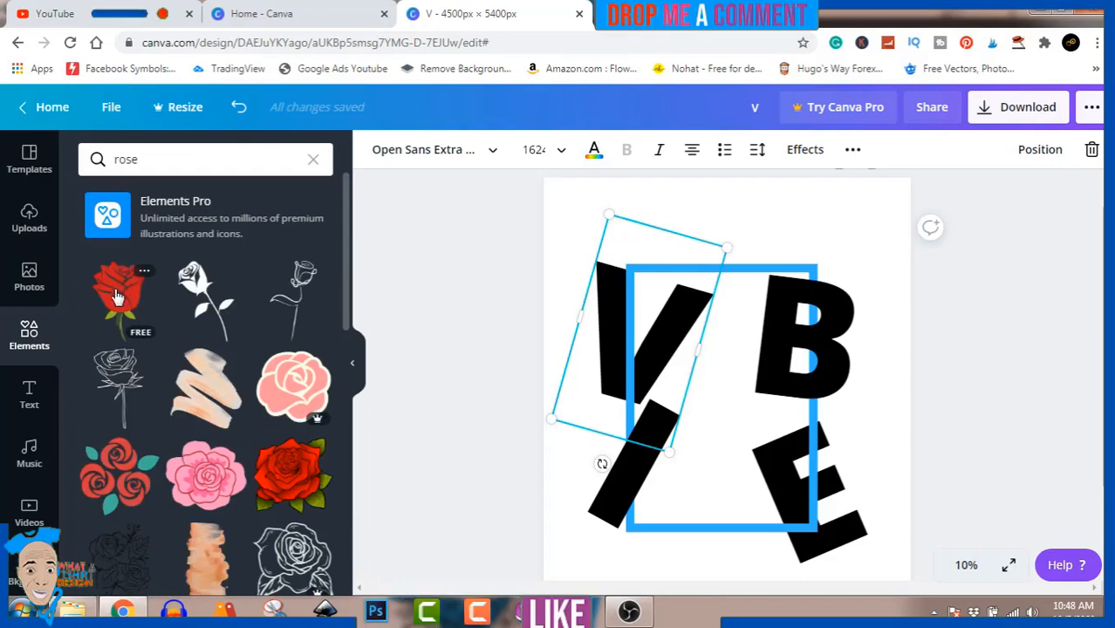
pyautogui.click(117, 297)
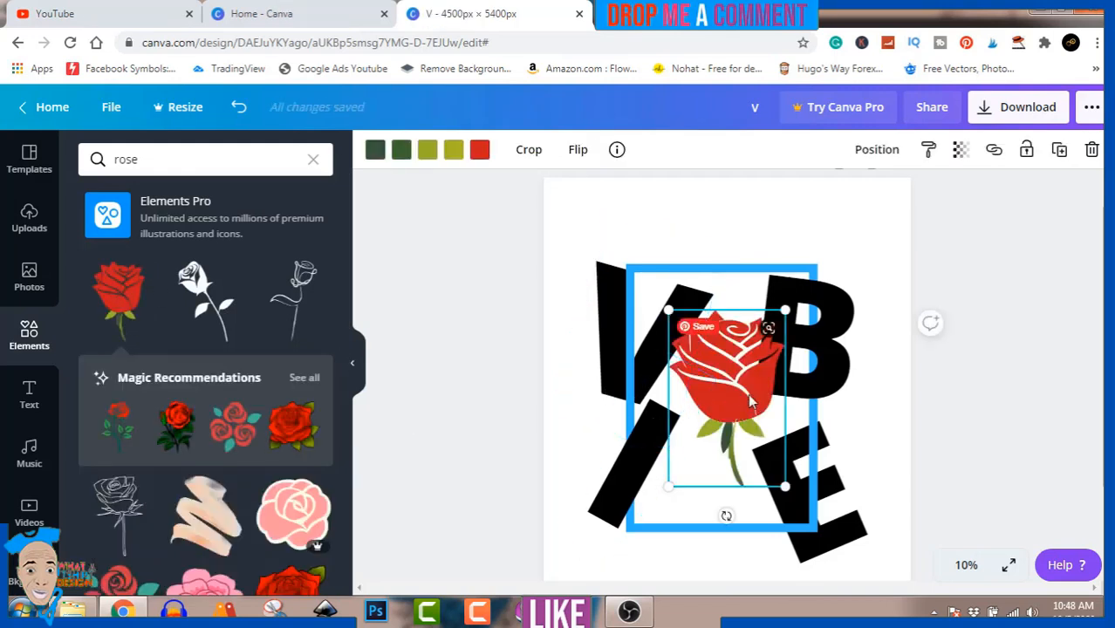
# Move the red rose down inside the blue frame, between the letters.
pyautogui.moveTo(750, 401); pyautogui.dragTo(733, 424)
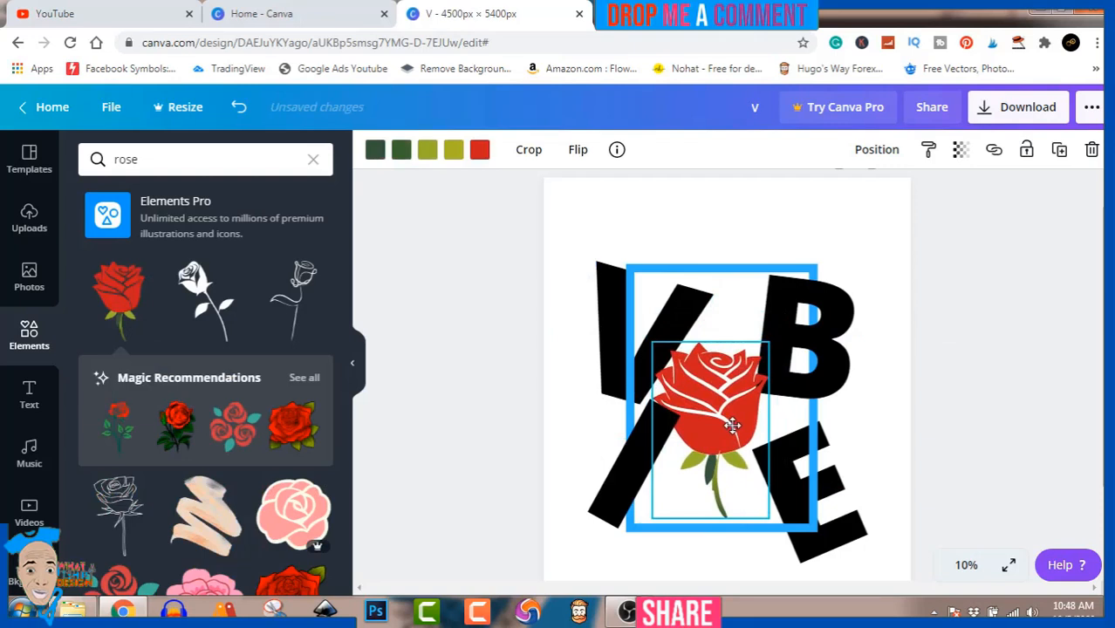
pyautogui.moveTo(732, 425); pyautogui.dragTo(735, 425)
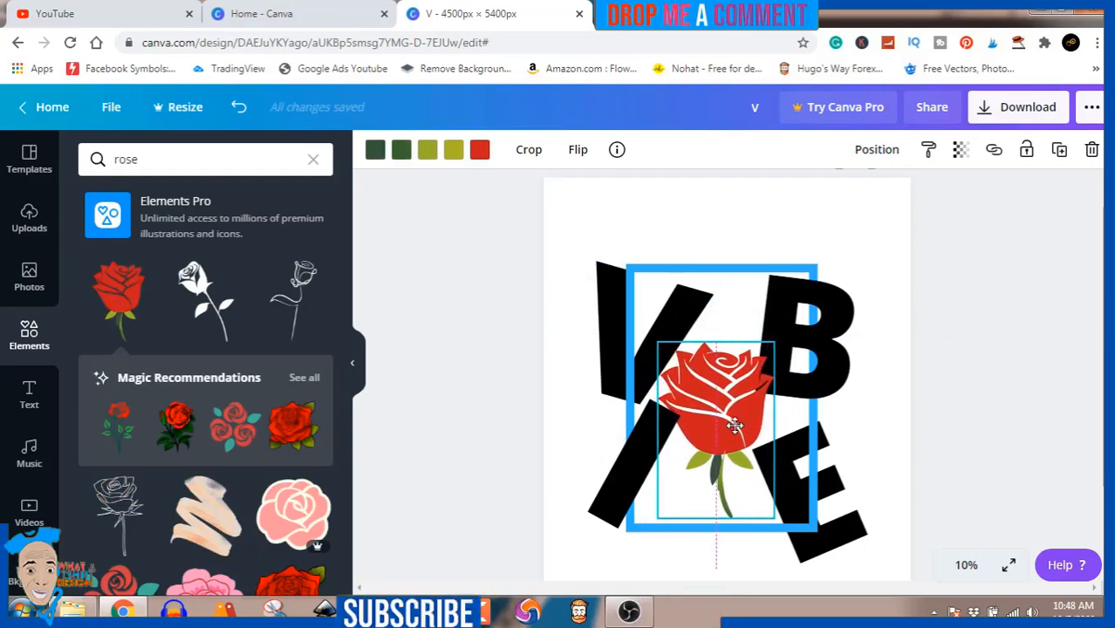
pyautogui.click(1008, 338)
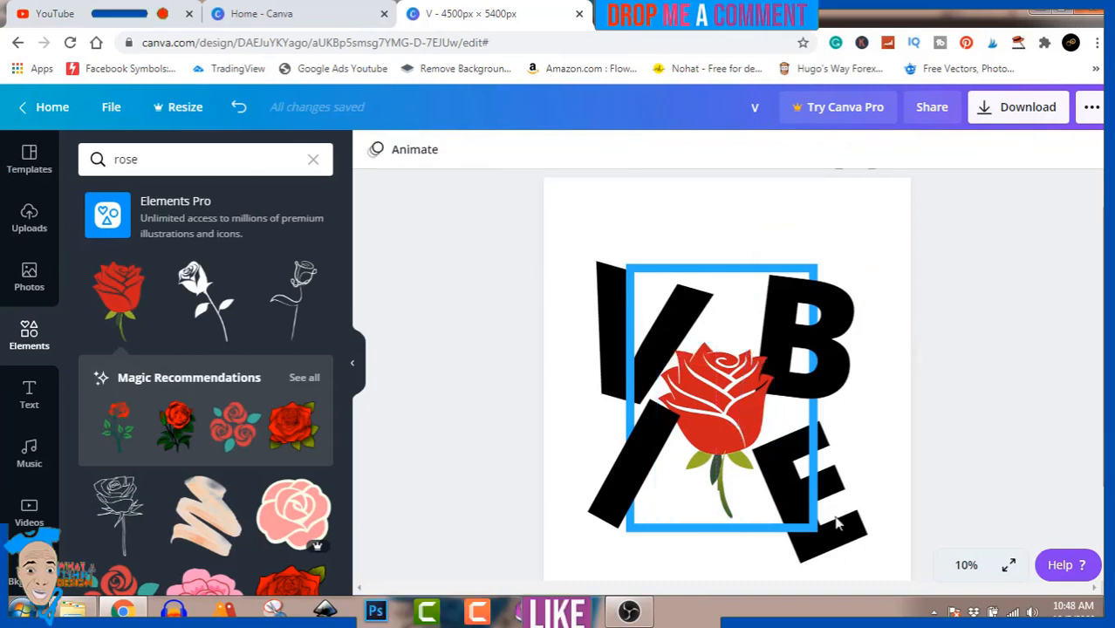
pyautogui.click(643, 617)
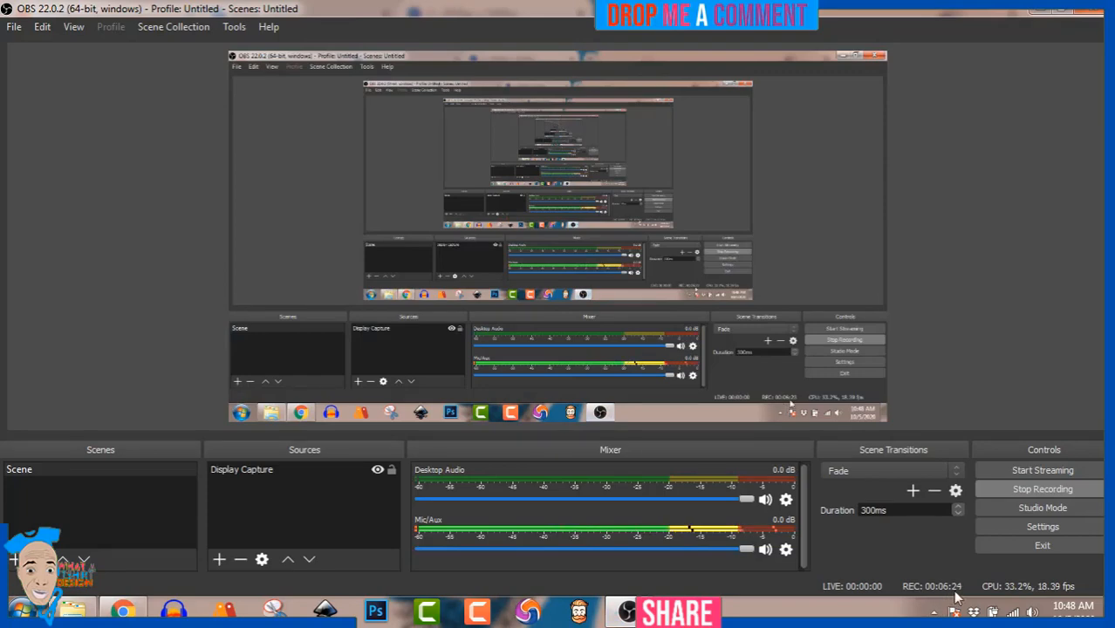
pyautogui.click(629, 614)
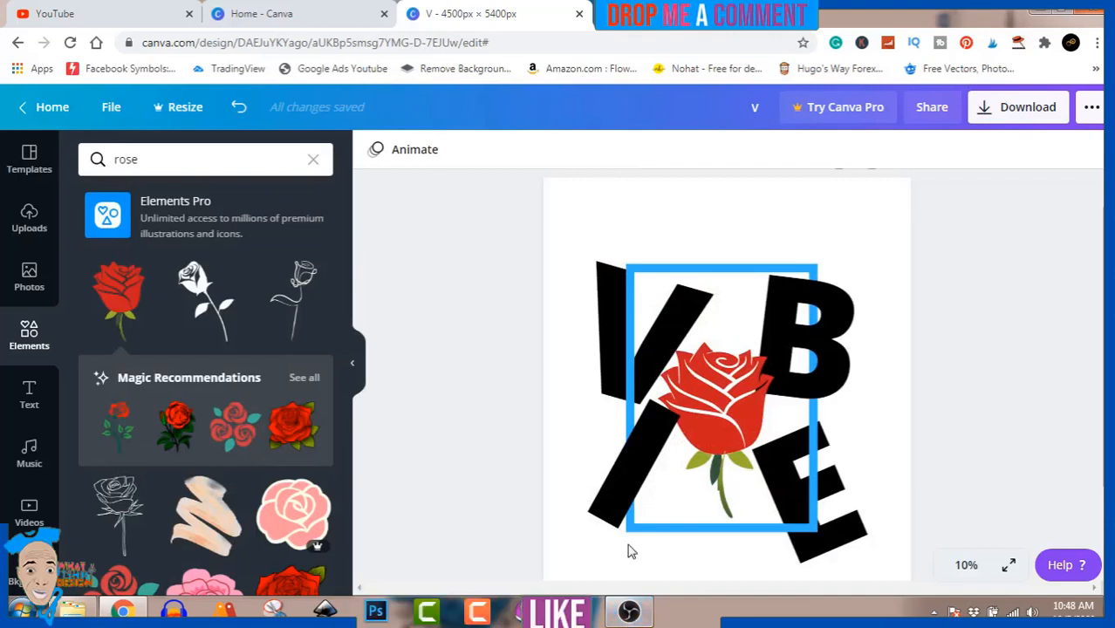
# Recolor the V dark green and the B olive green with the document colors.
pyautogui.click(605, 363)
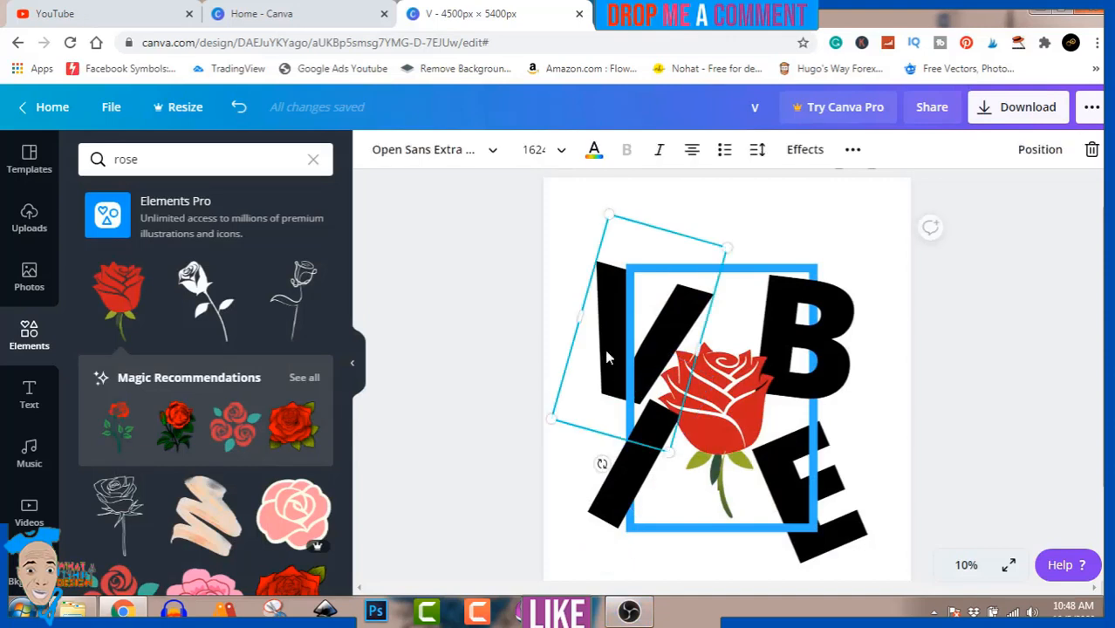
pyautogui.click(593, 149)
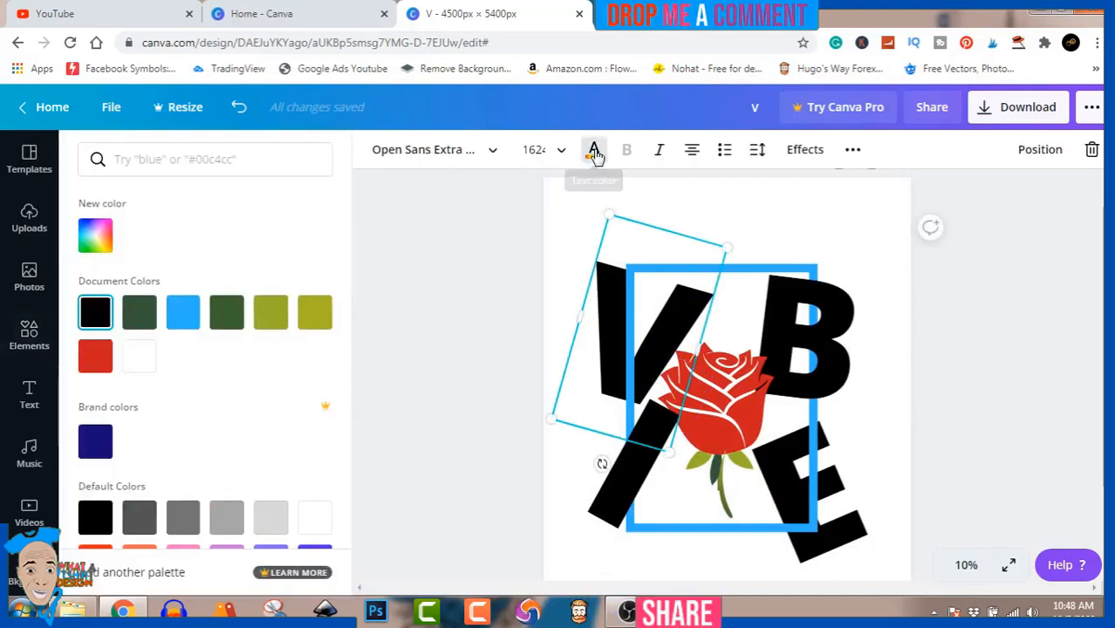
pyautogui.click(227, 316)
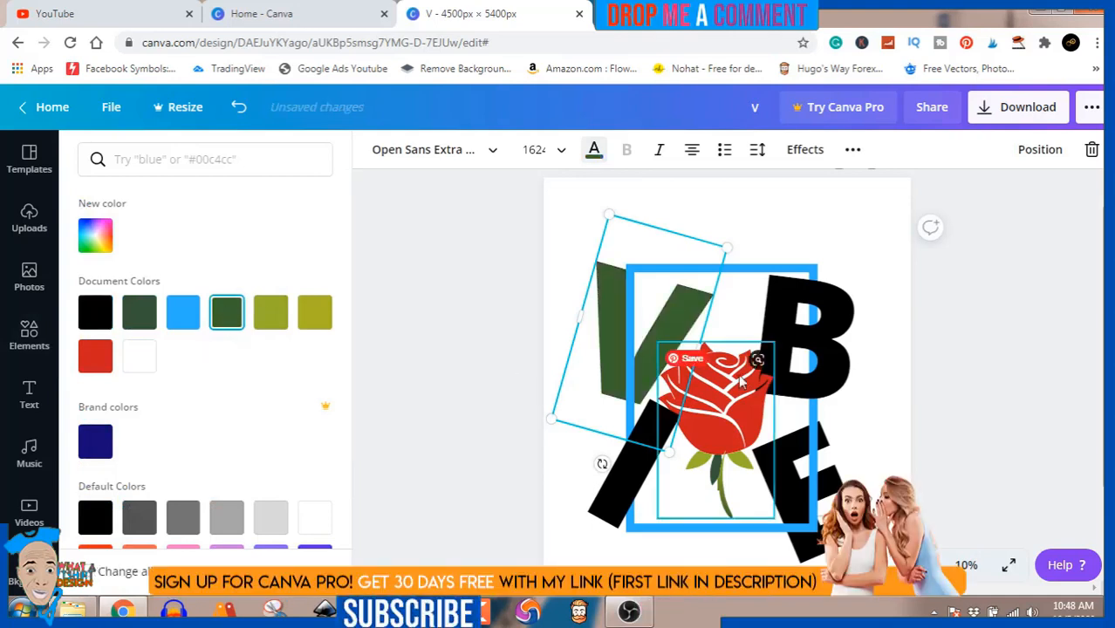
pyautogui.click(818, 340)
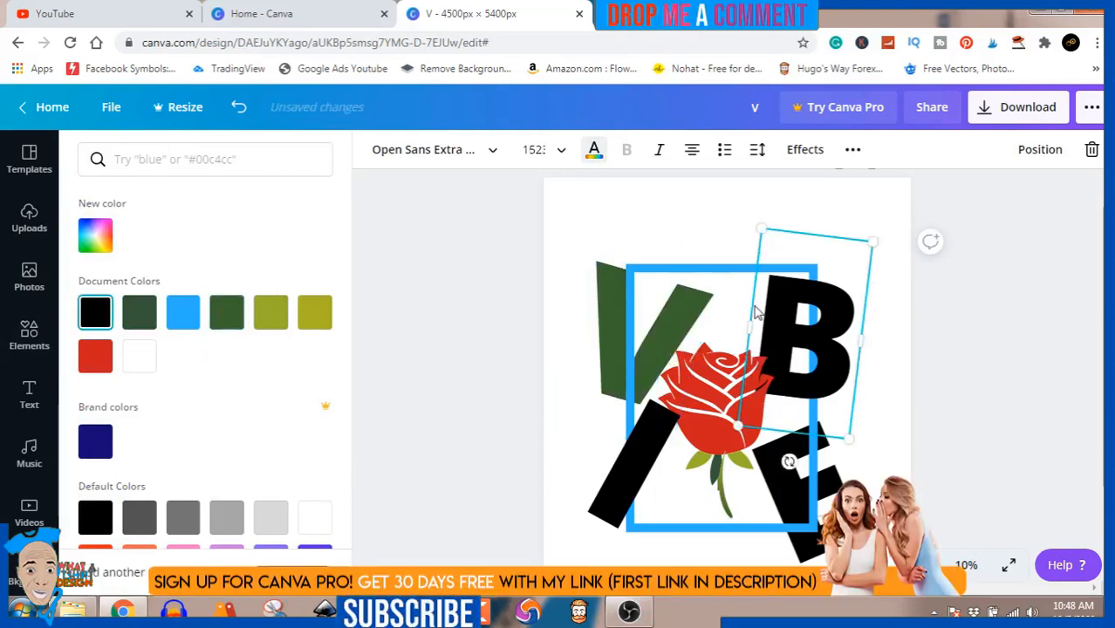
pyautogui.click(272, 315)
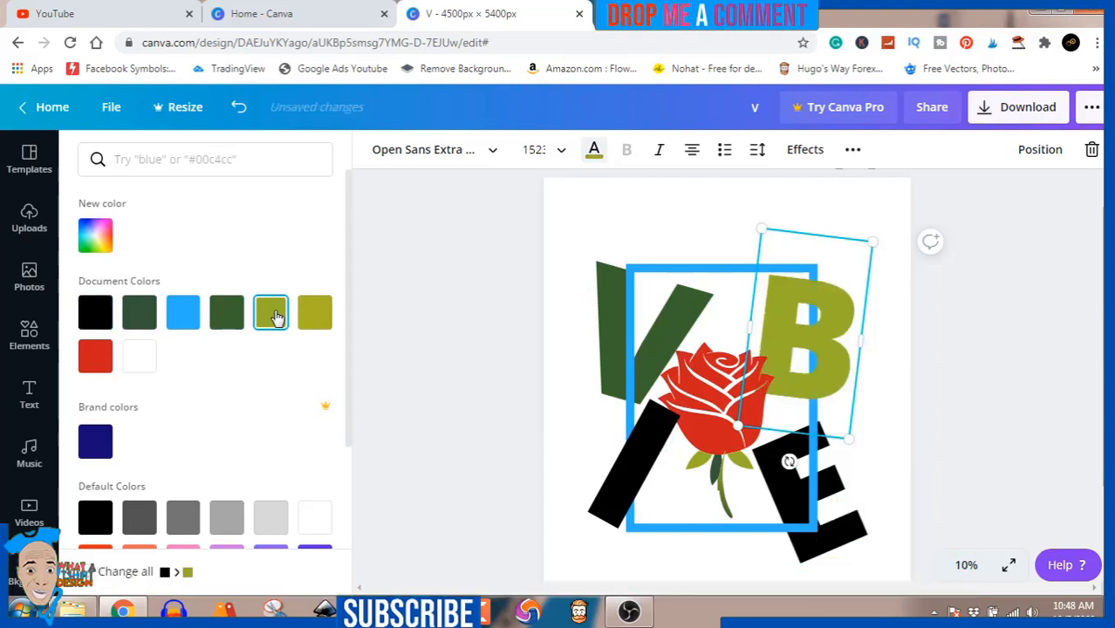
# Recolor the I dark grayish green and the E the same dark green as the V.
pyautogui.click(617, 500)
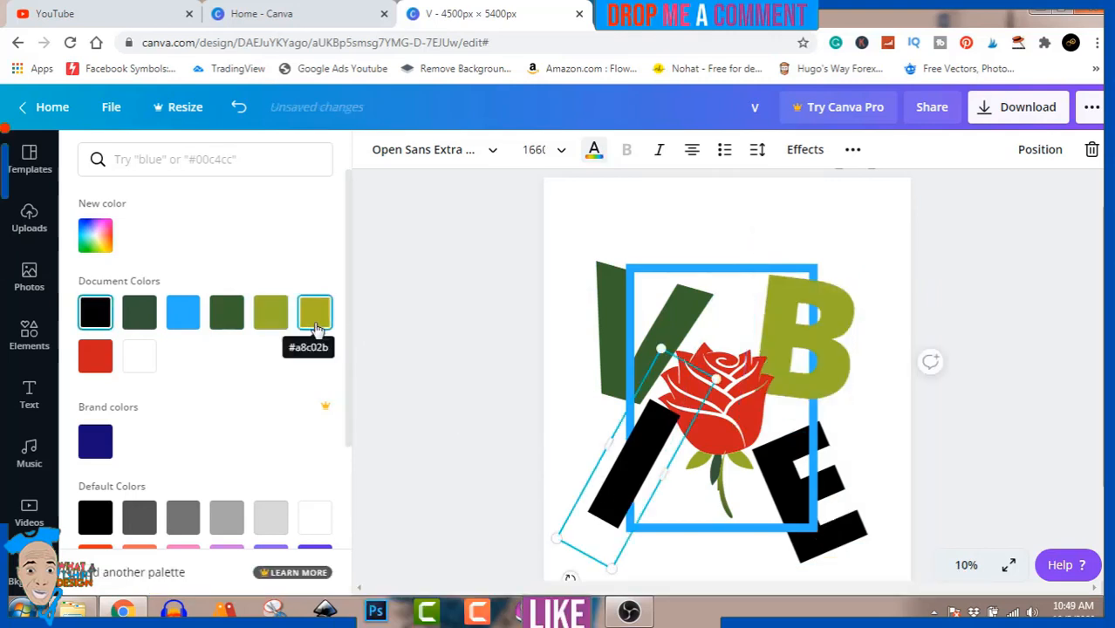
pyautogui.click(140, 322)
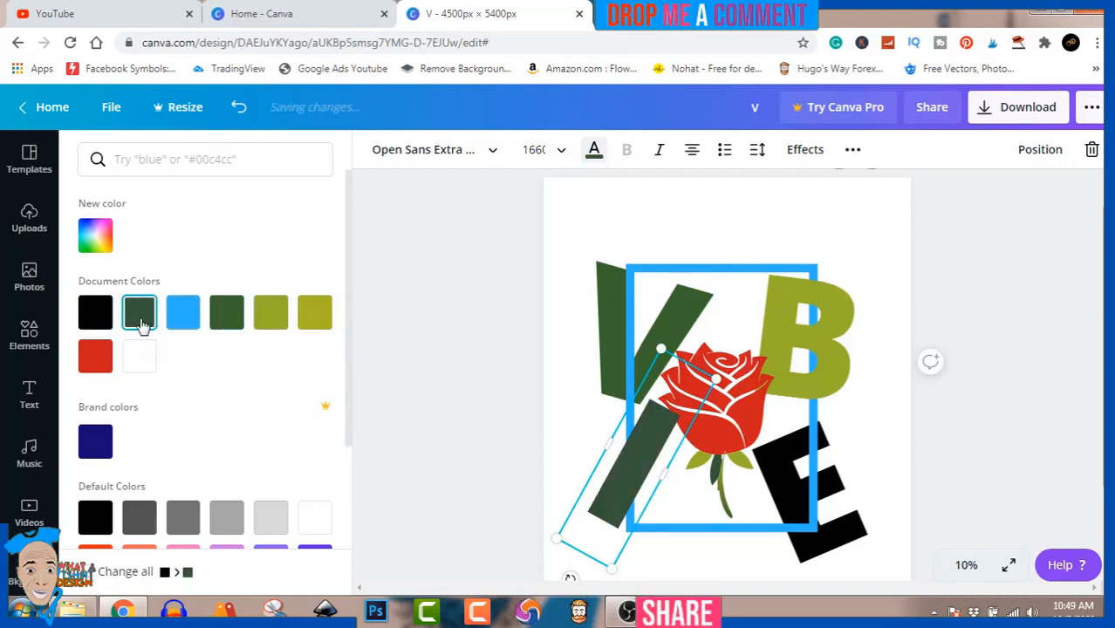
pyautogui.click(794, 494)
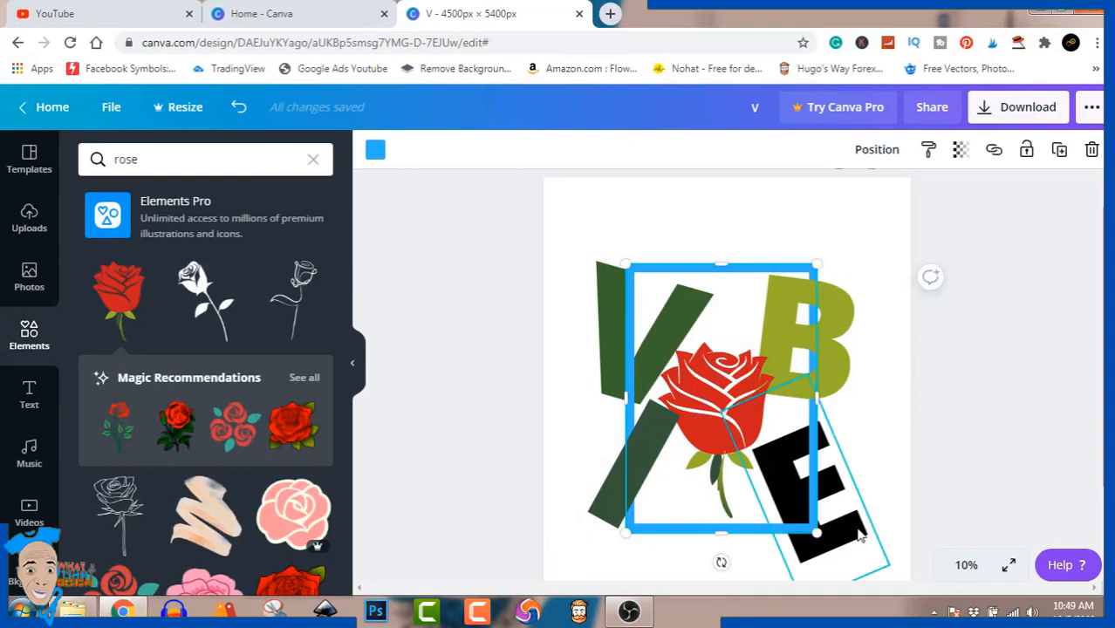
pyautogui.click(820, 507)
pyautogui.click(593, 150)
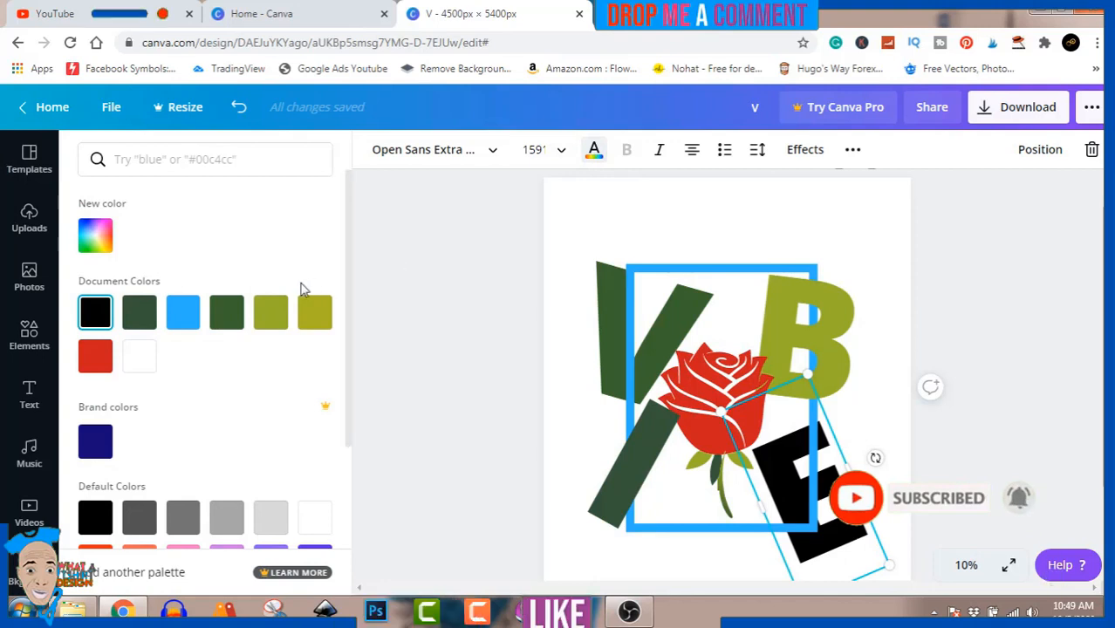
pyautogui.click(229, 314)
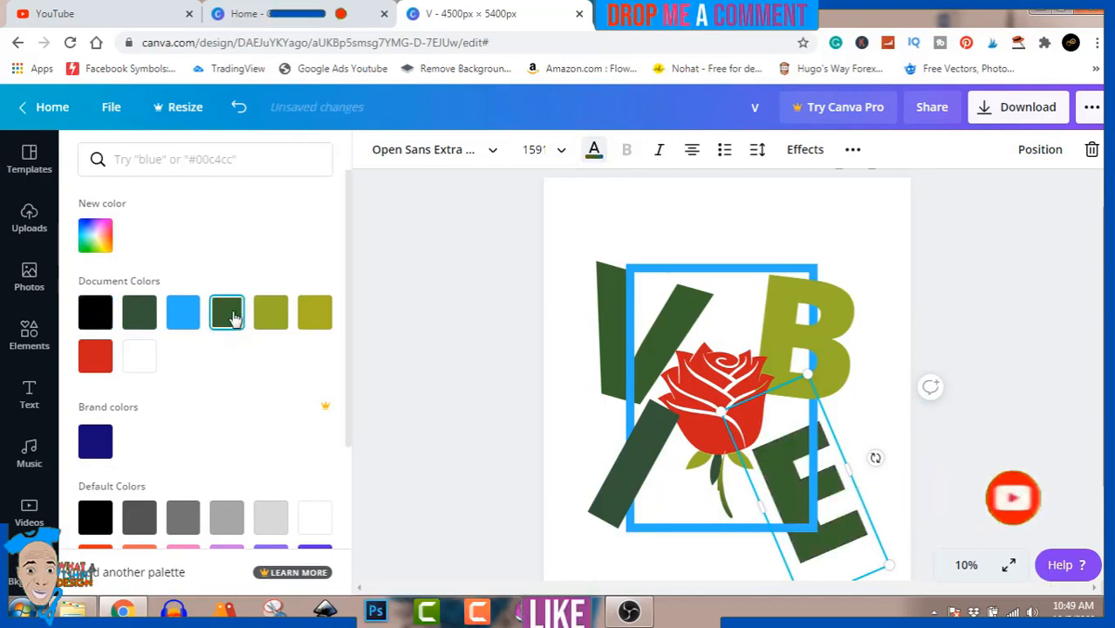
# Nudge the V slightly up and to the left, away from the I.
pyautogui.click(1024, 272)
pyautogui.click(1024, 273)
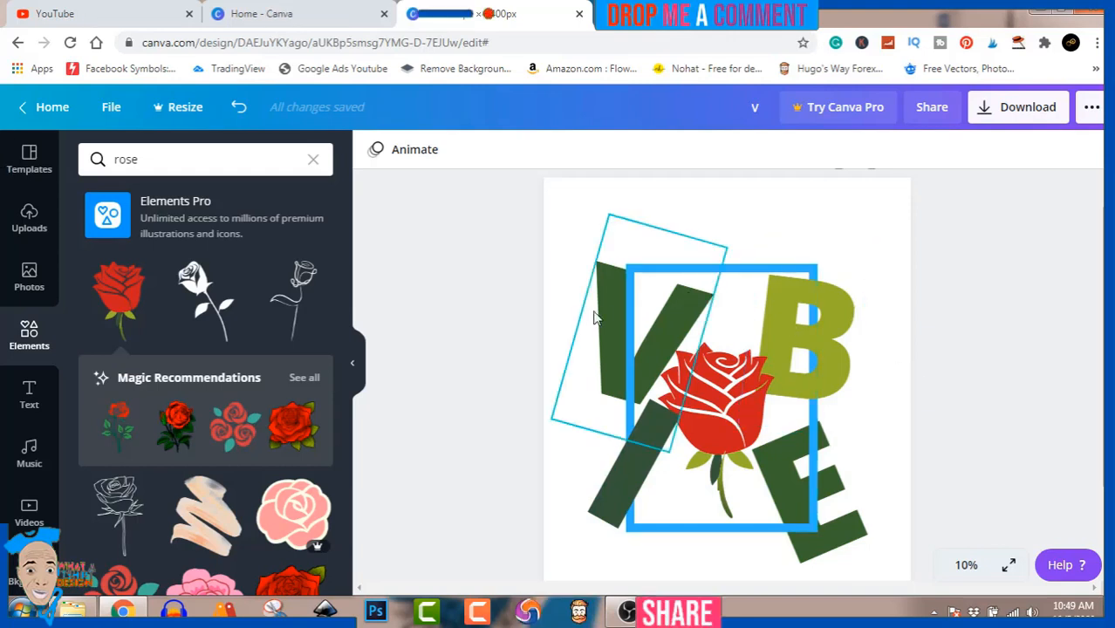
pyautogui.moveTo(608, 328); pyautogui.dragTo(599, 320)
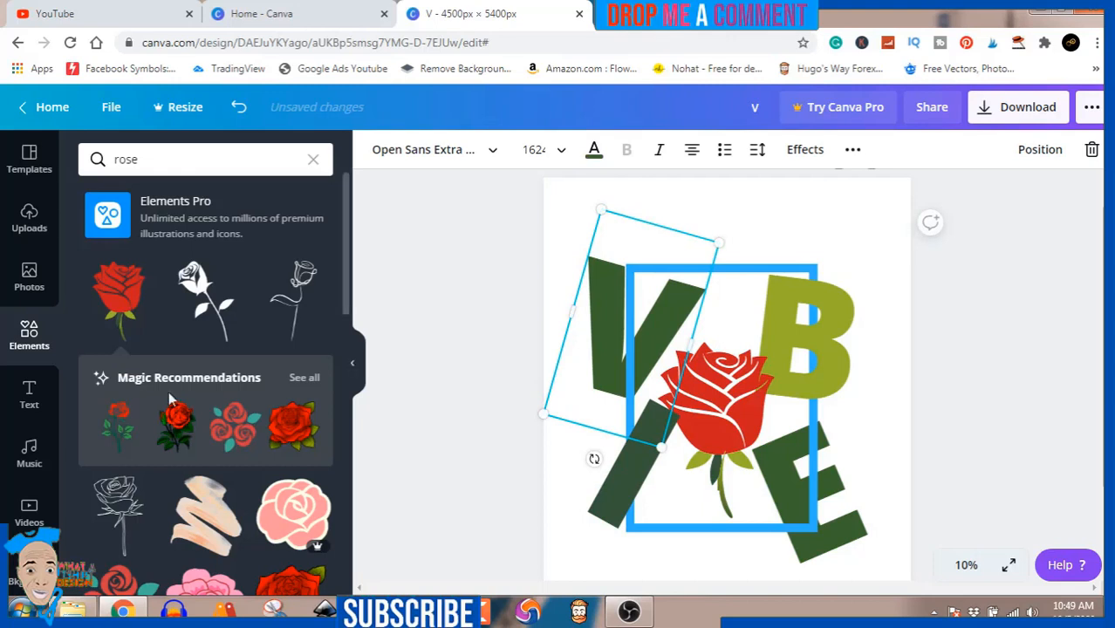
# Replace the simple rose with the recommended detailed red rose with a bud and green leaves, placed inside the blue frame between the letters.
pyautogui.click(177, 427)
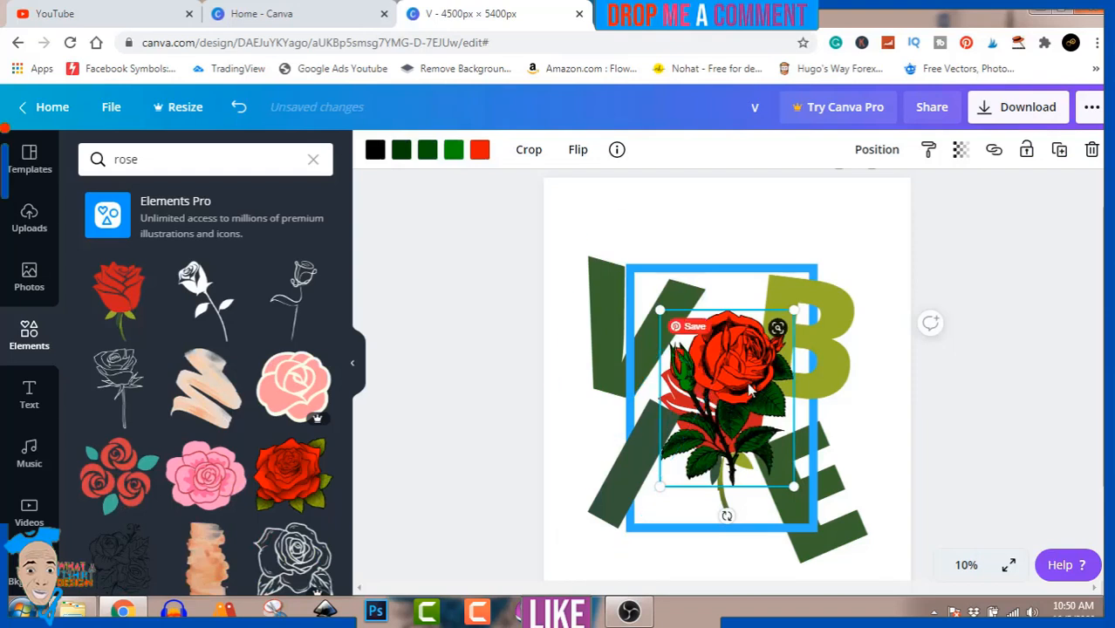
pyautogui.moveTo(750, 389); pyautogui.dragTo(631, 396)
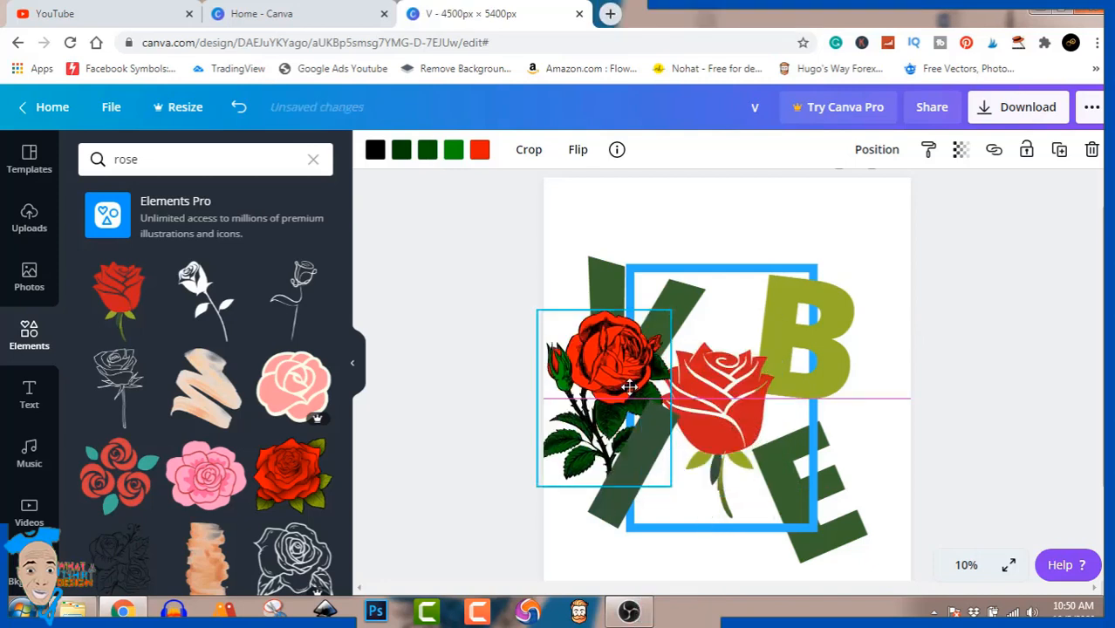
pyautogui.click(742, 431)
pyautogui.press('Delete')
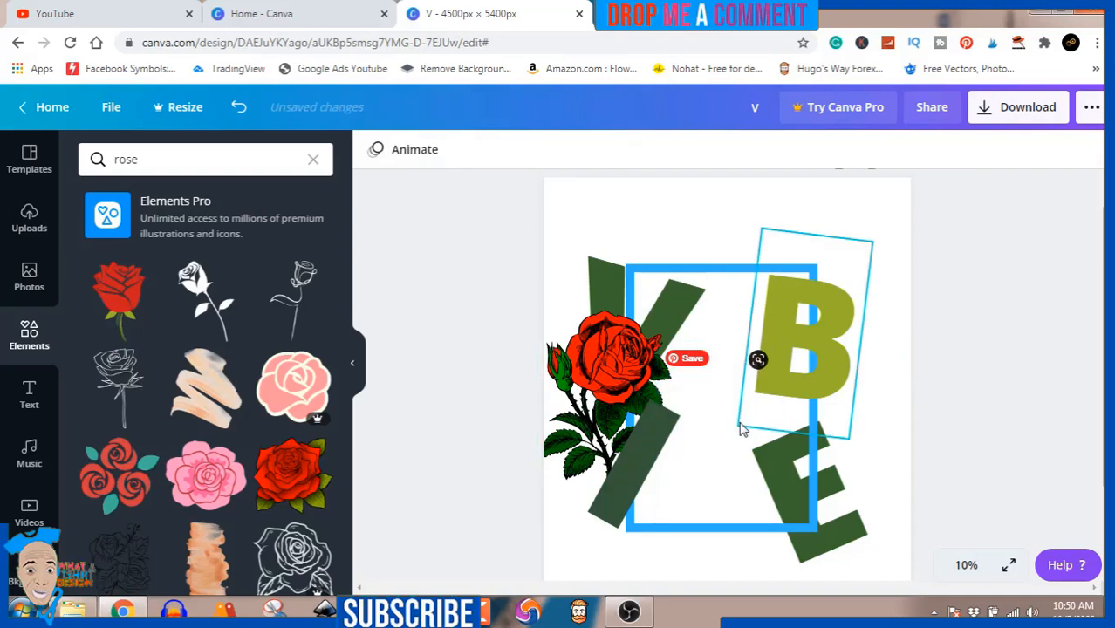
pyautogui.click(621, 373)
pyautogui.moveTo(614, 364); pyautogui.dragTo(721, 371)
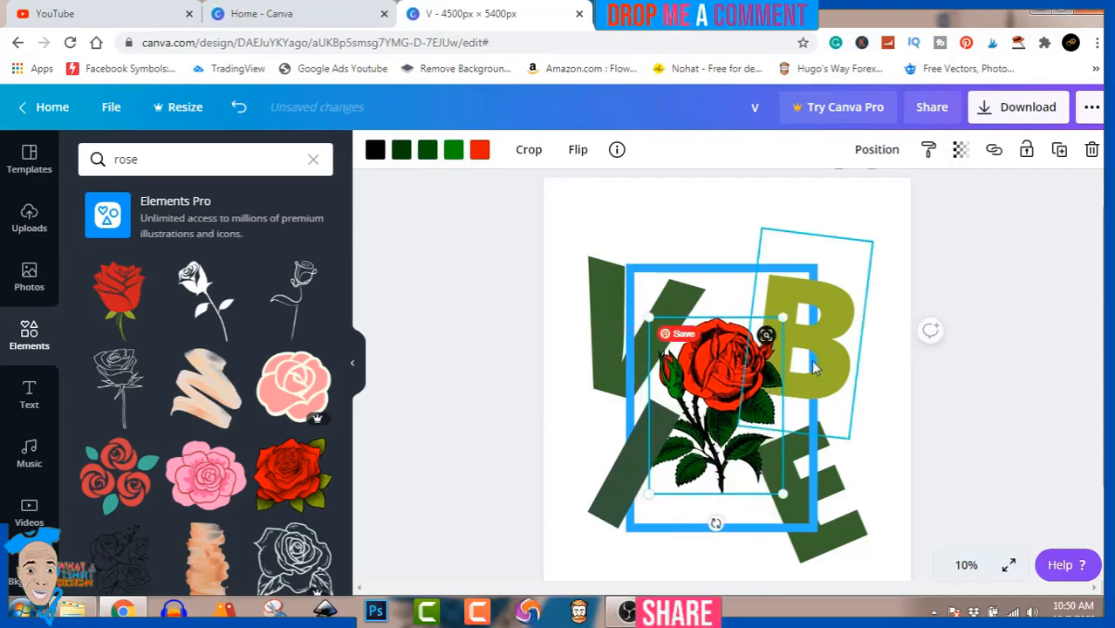
pyautogui.click(1003, 415)
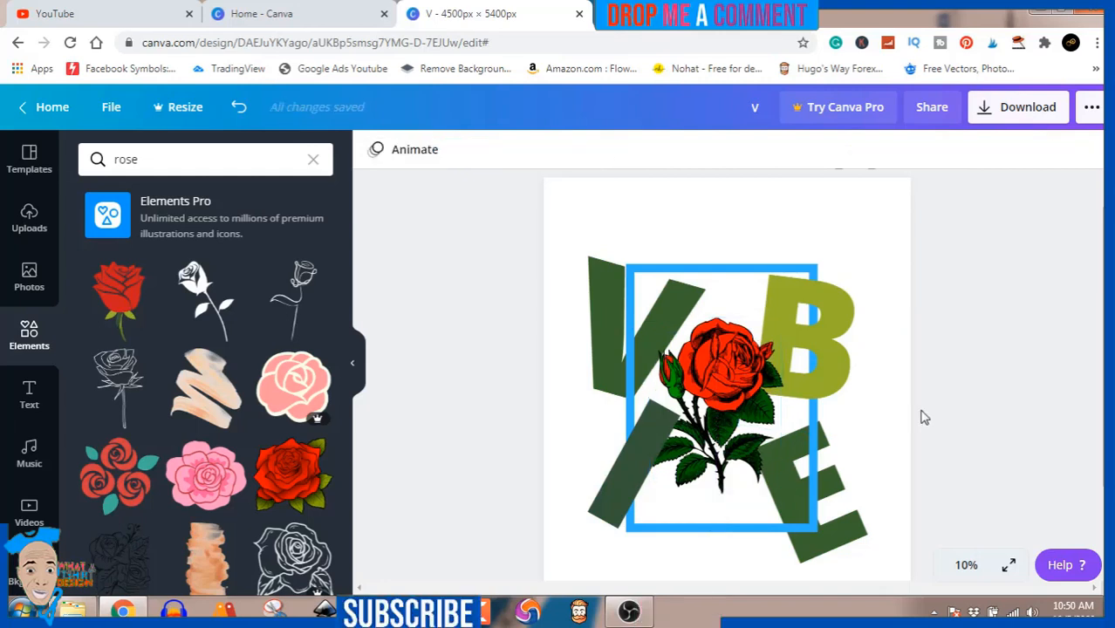
# Try several greens and black from the document colors on the I, and settle on the rose's bright red.
pyautogui.click(635, 461)
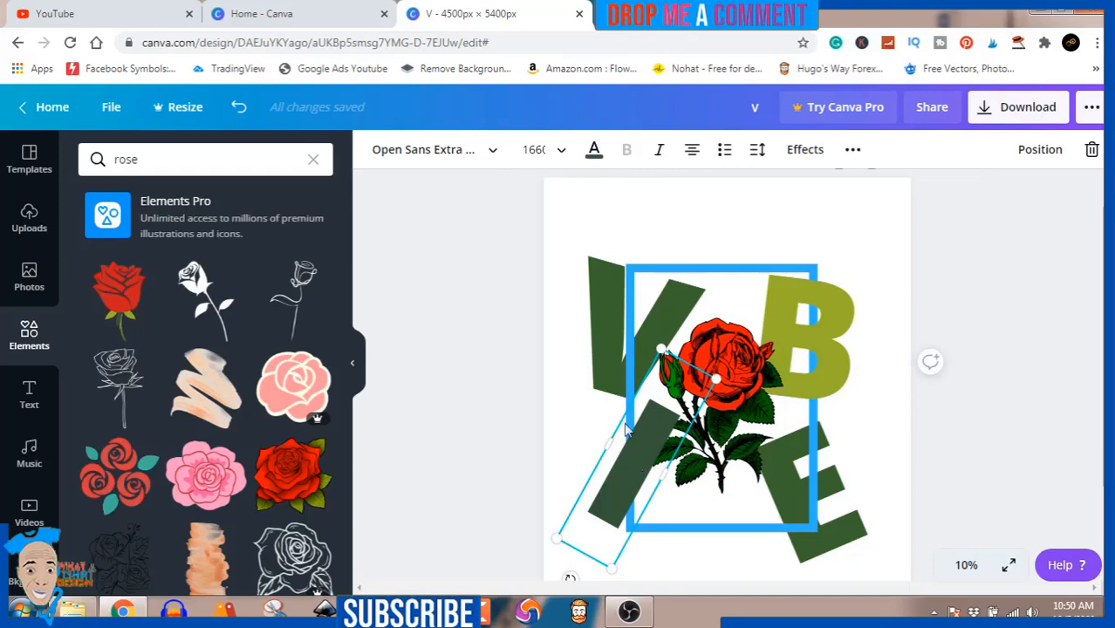
pyautogui.click(593, 151)
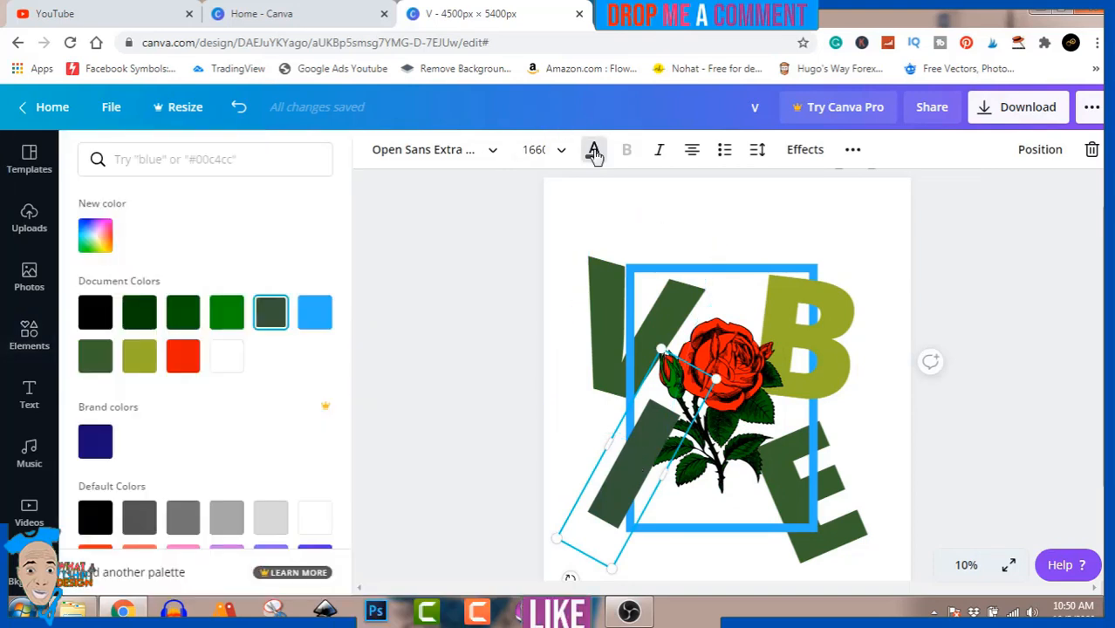
pyautogui.click(227, 312)
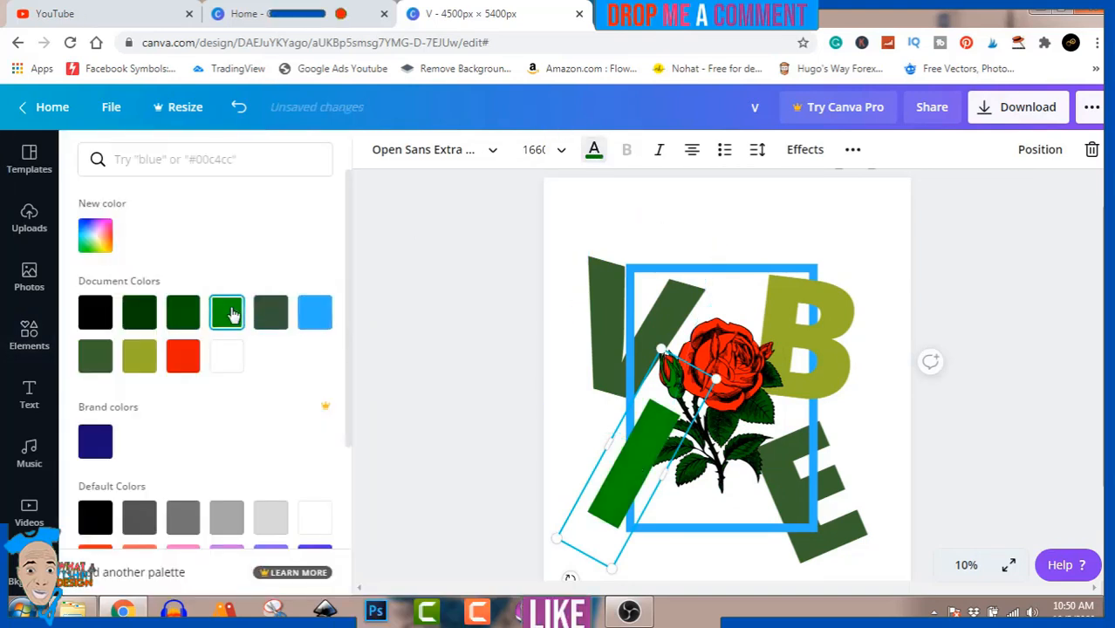
pyautogui.click(277, 317)
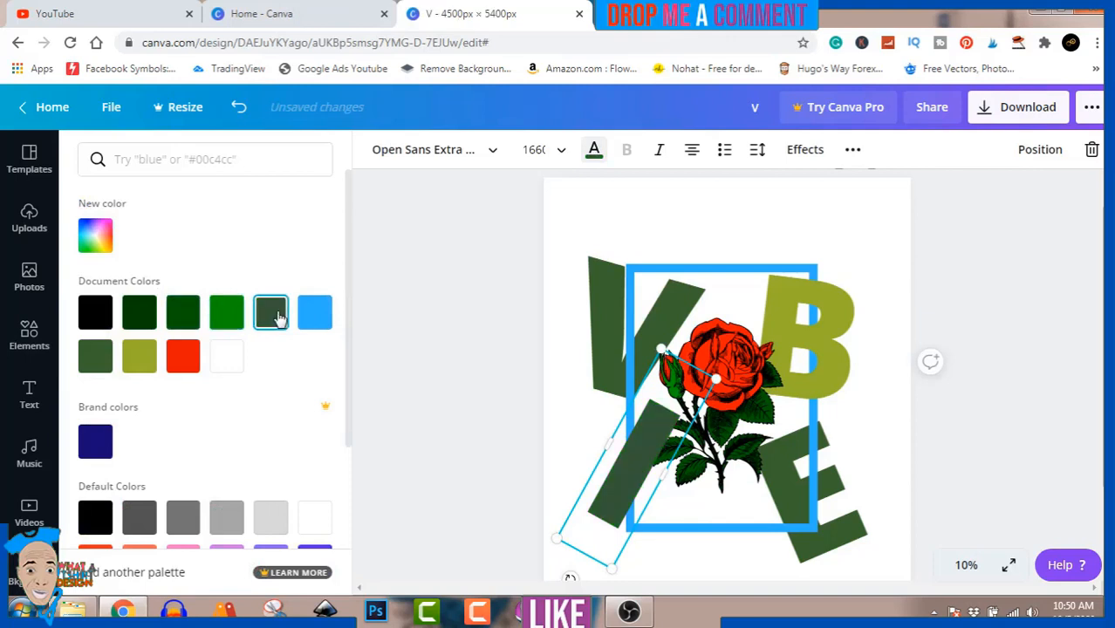
pyautogui.click(180, 316)
pyautogui.click(134, 316)
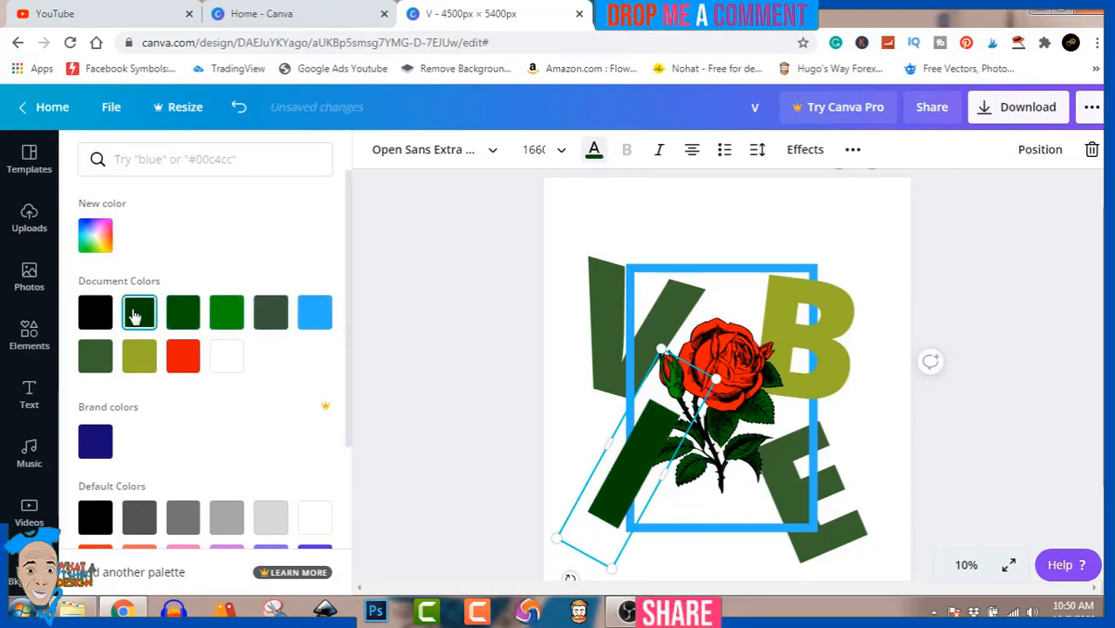
pyautogui.click(191, 369)
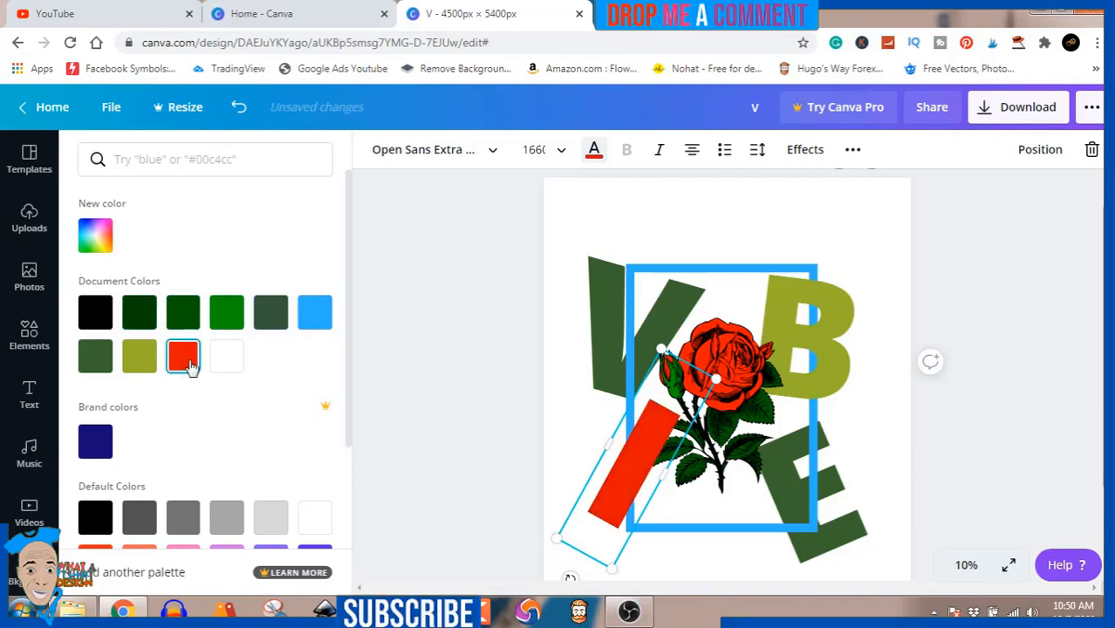
pyautogui.click(89, 314)
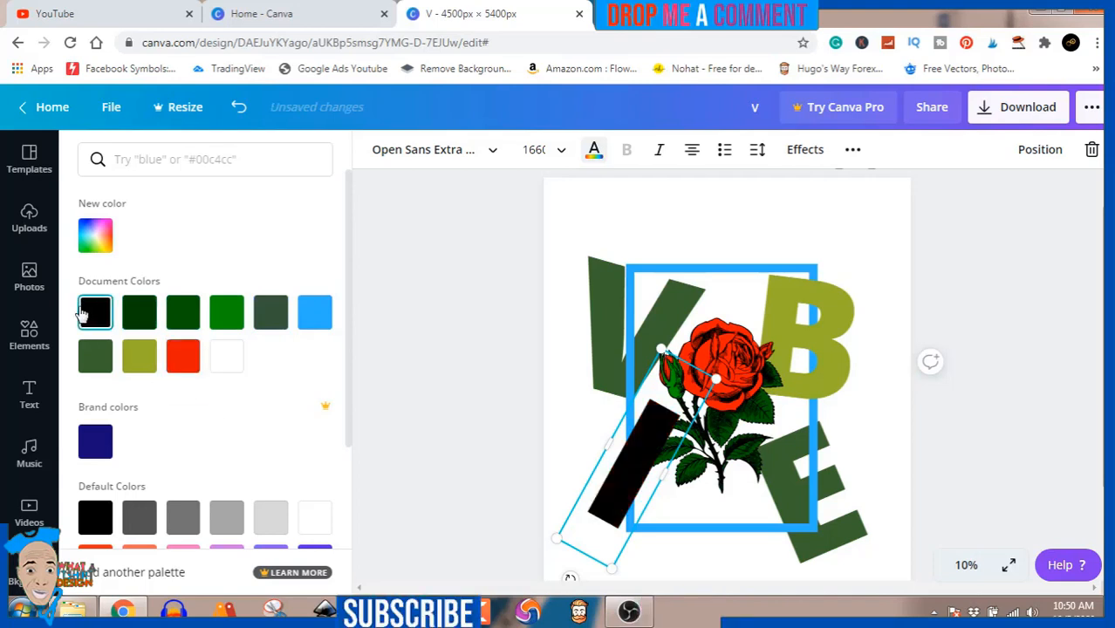
pyautogui.click(186, 360)
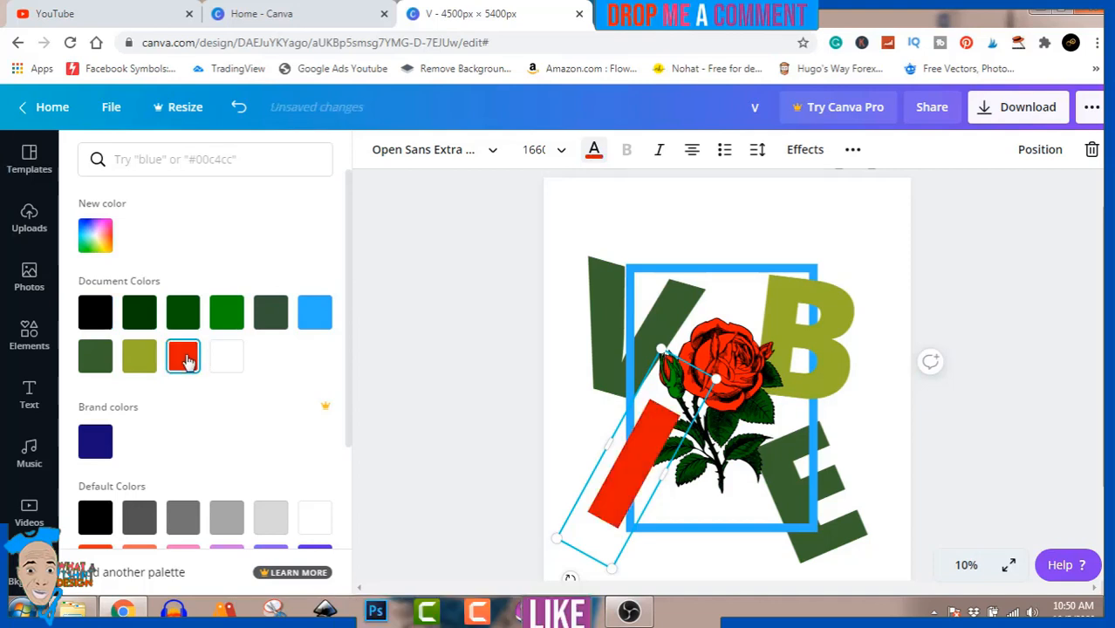
# Recolor the B bright green with the document color taken from the rose's leaves.
pyautogui.click(782, 320)
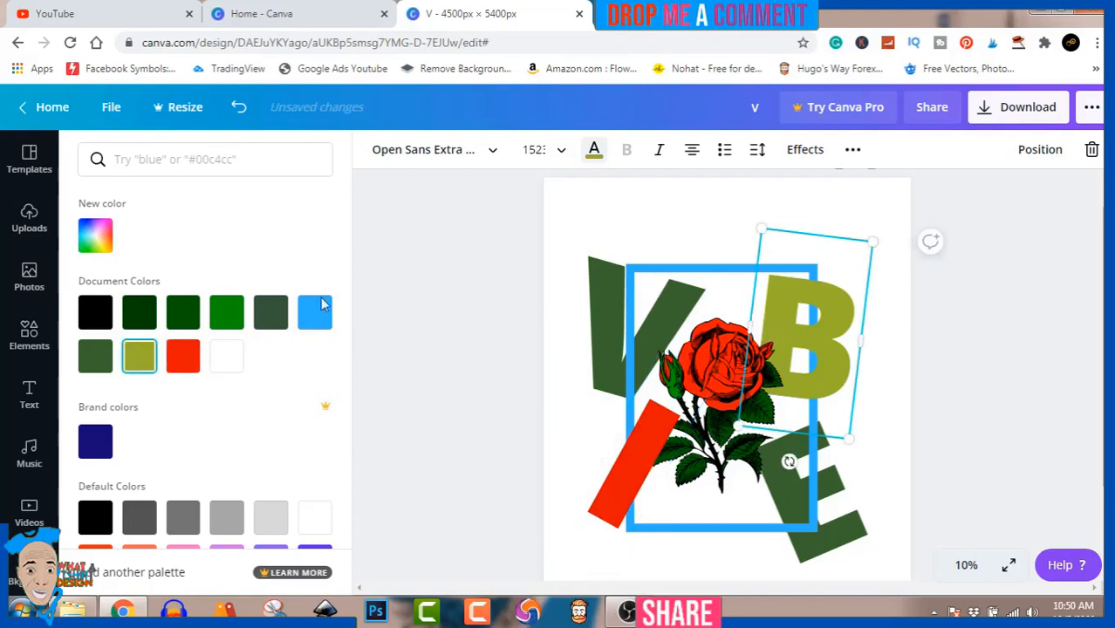
pyautogui.click(228, 319)
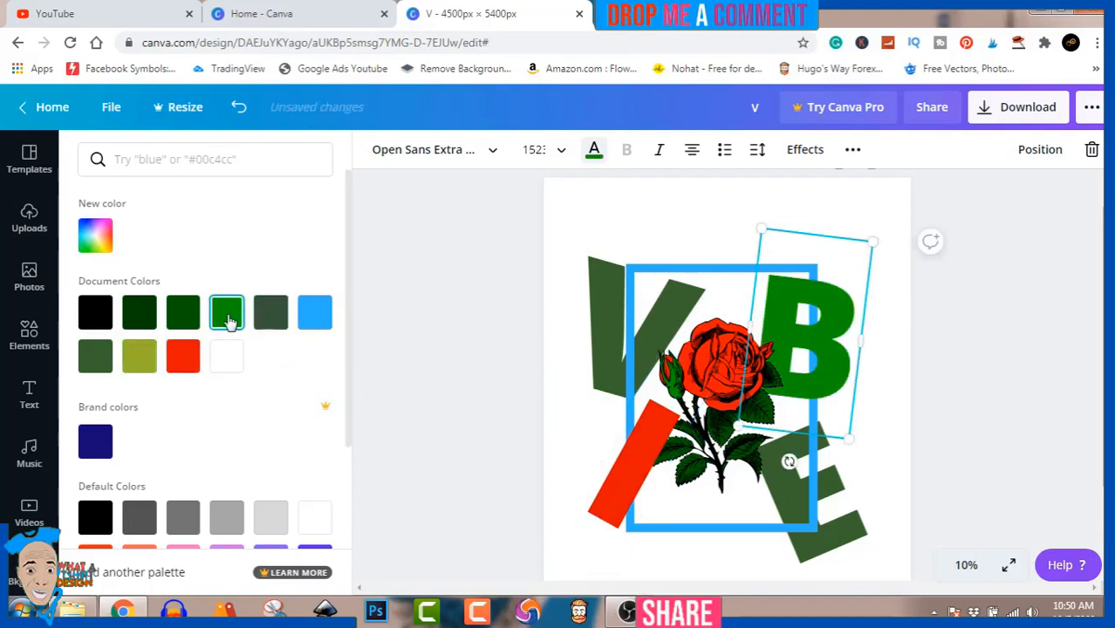
pyautogui.click(979, 392)
pyautogui.click(978, 392)
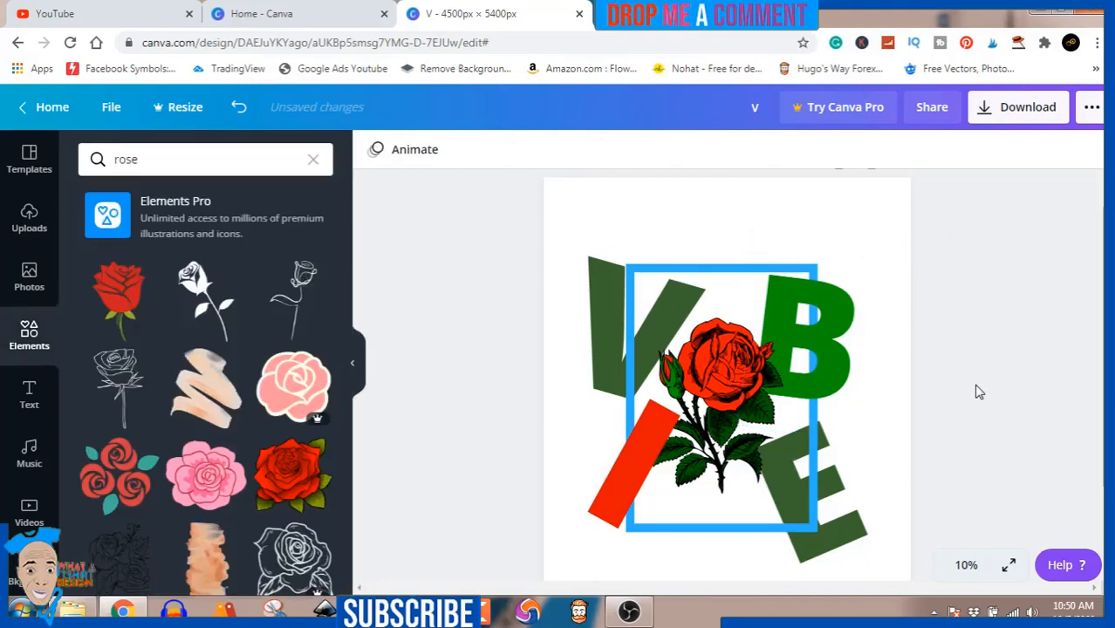
pyautogui.click(647, 610)
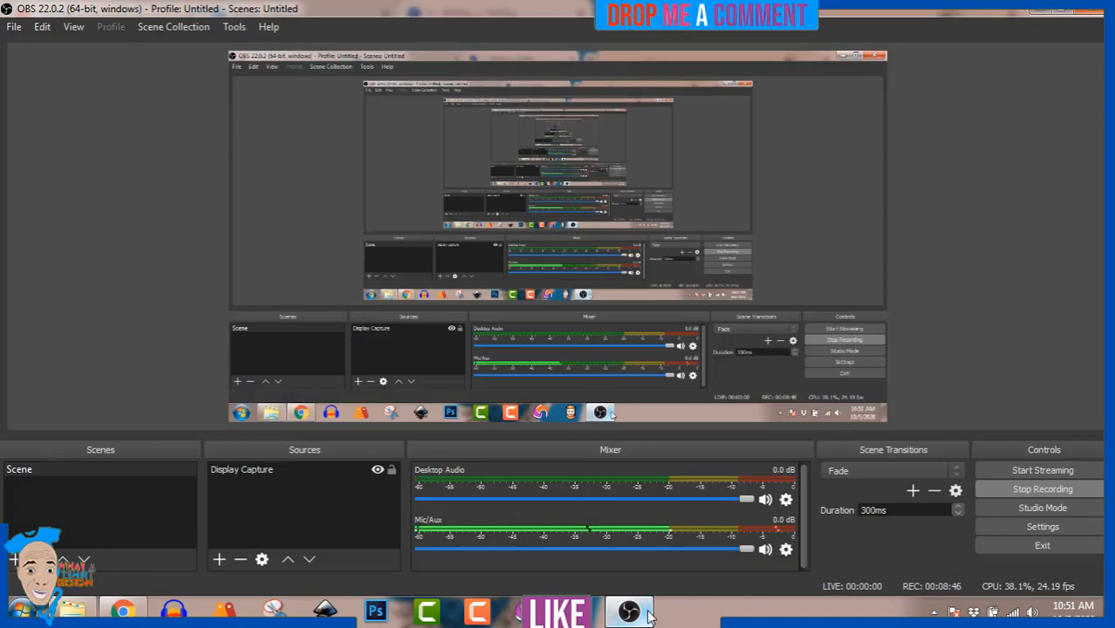
pyautogui.click(647, 612)
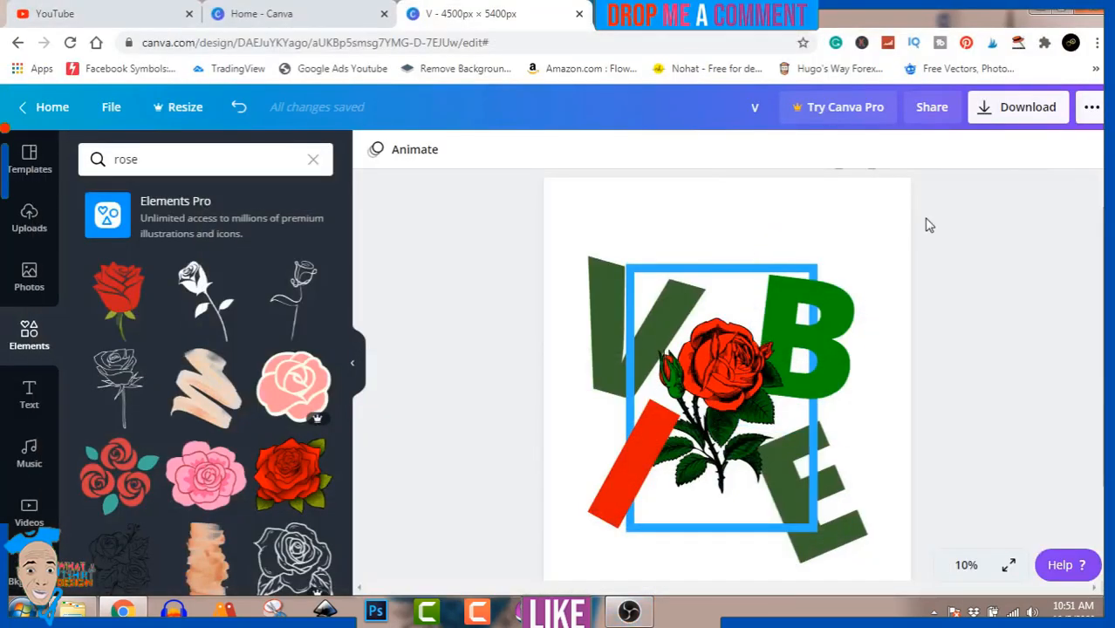
# Download the finished design as a PNG at 4500 x 5400 px and dismiss the post-scheduling offer.
pyautogui.click(1028, 113)
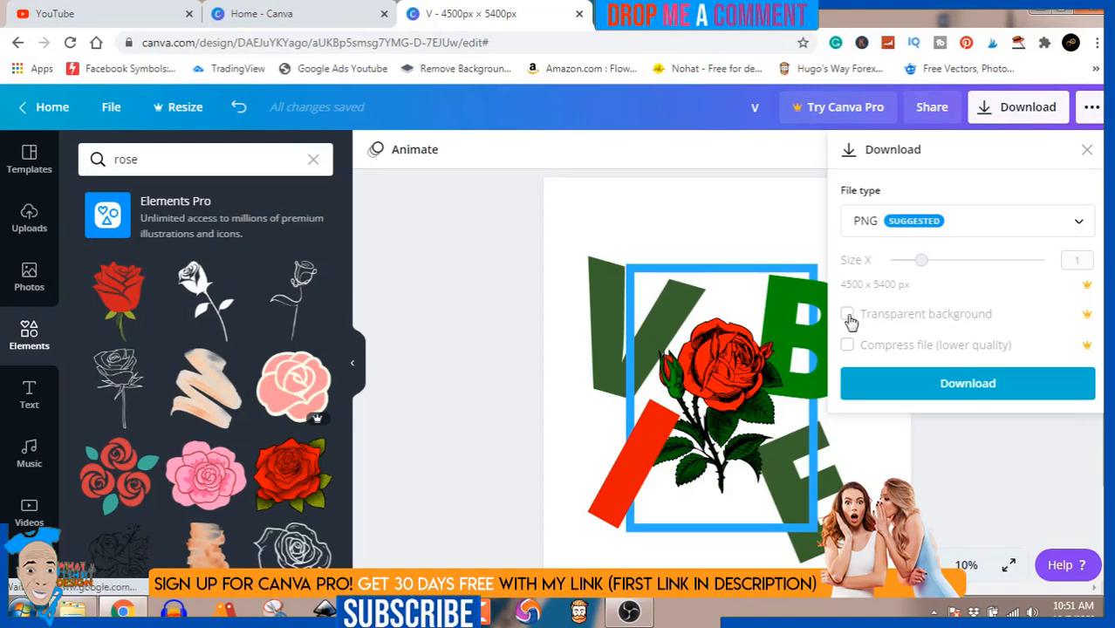
pyautogui.click(948, 385)
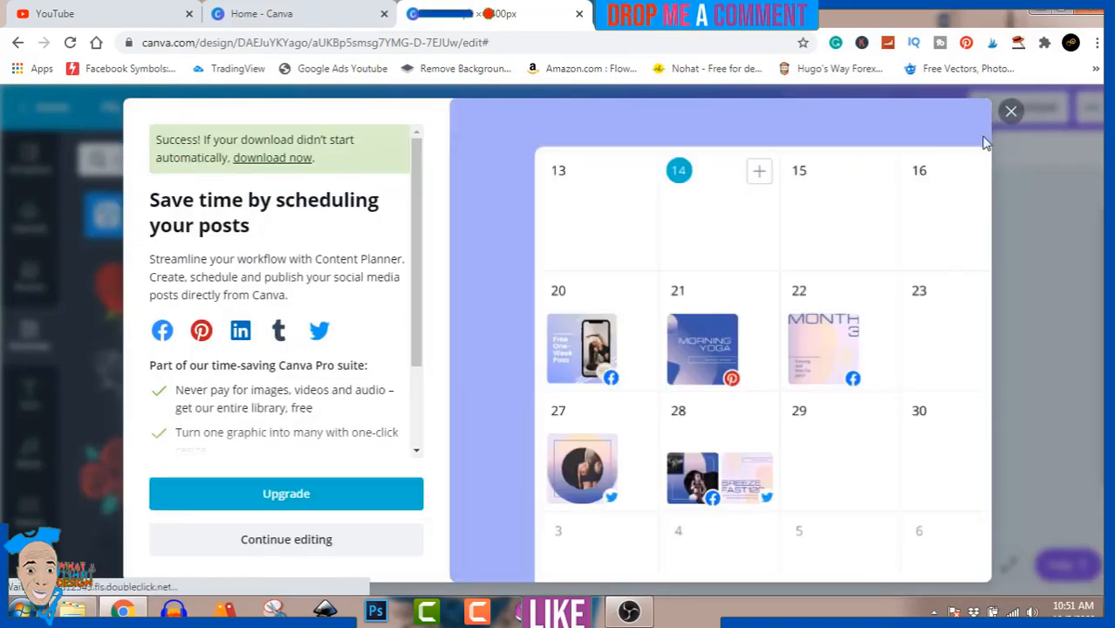
pyautogui.click(1010, 111)
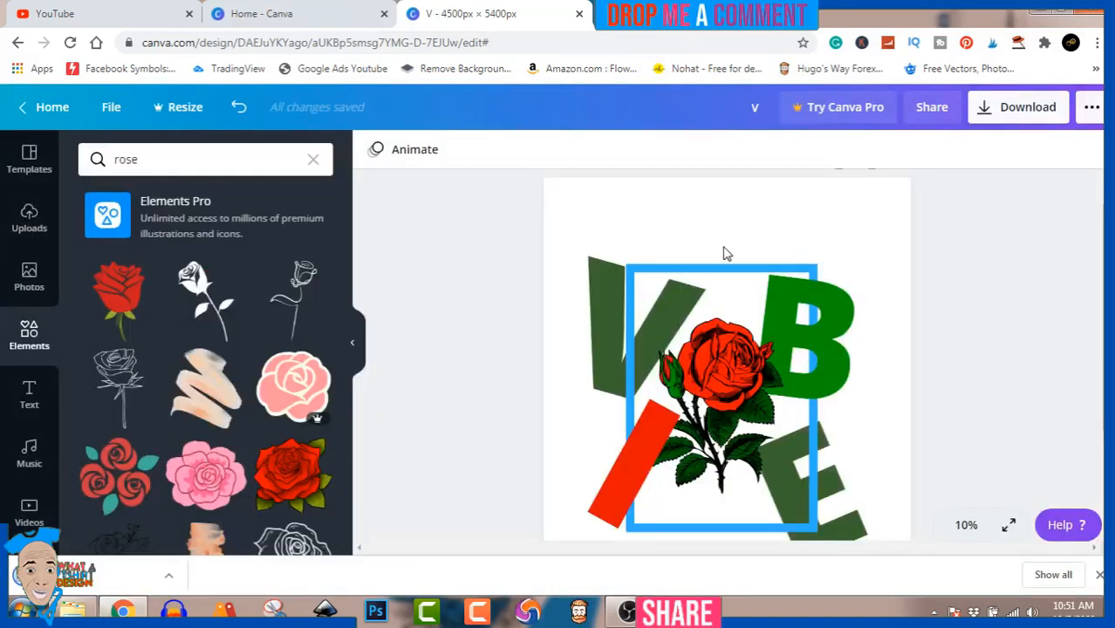
# Show the downloaded file in the Downloads folder and open the image V in Windows Photo Viewer to check the exported design.
pyautogui.click(169, 579)
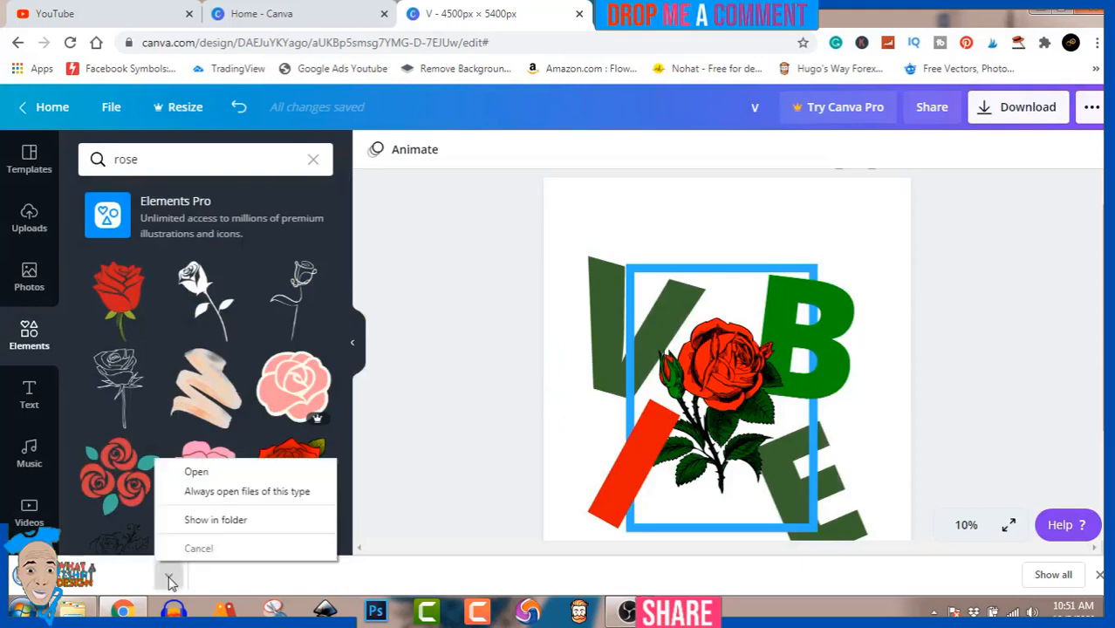
pyautogui.click(218, 521)
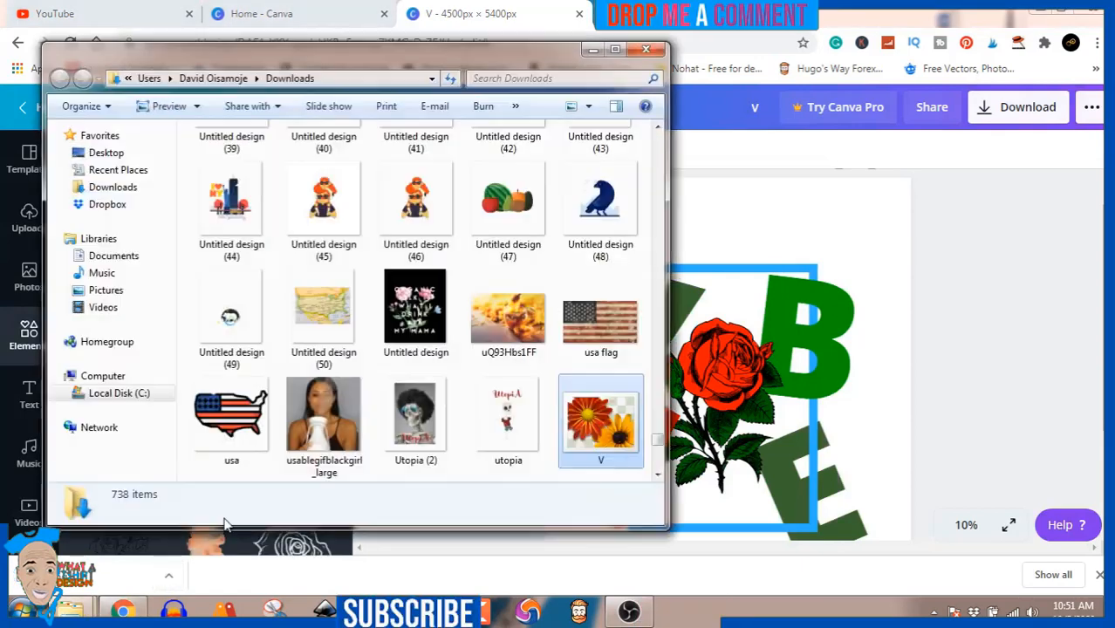
pyautogui.doubleClick(602, 424)
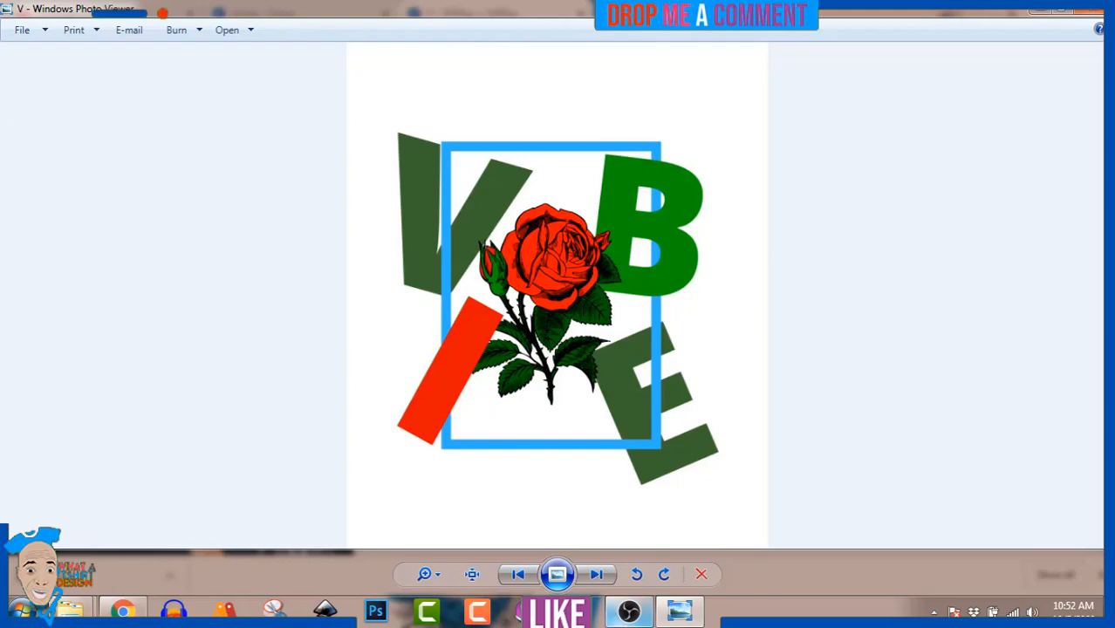
pyautogui.click(627, 611)
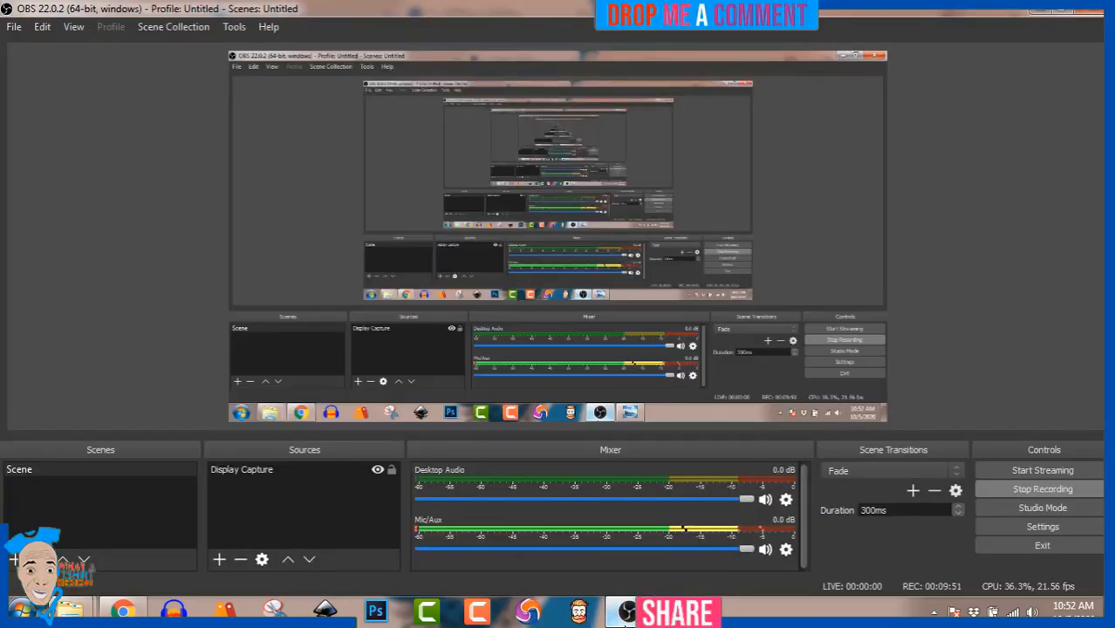
pyautogui.click(627, 611)
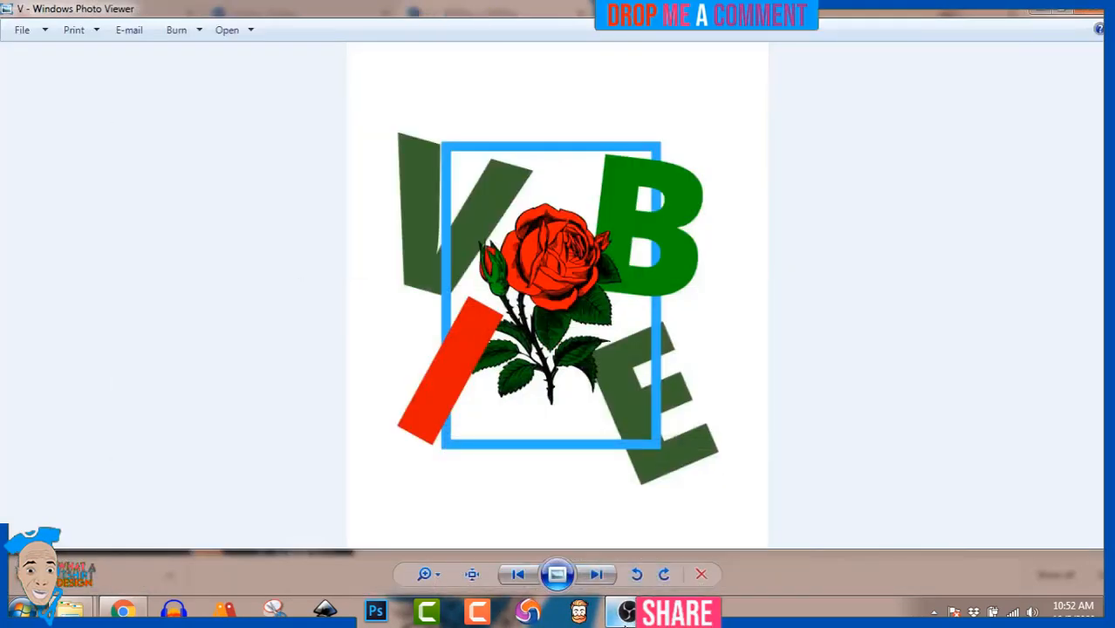